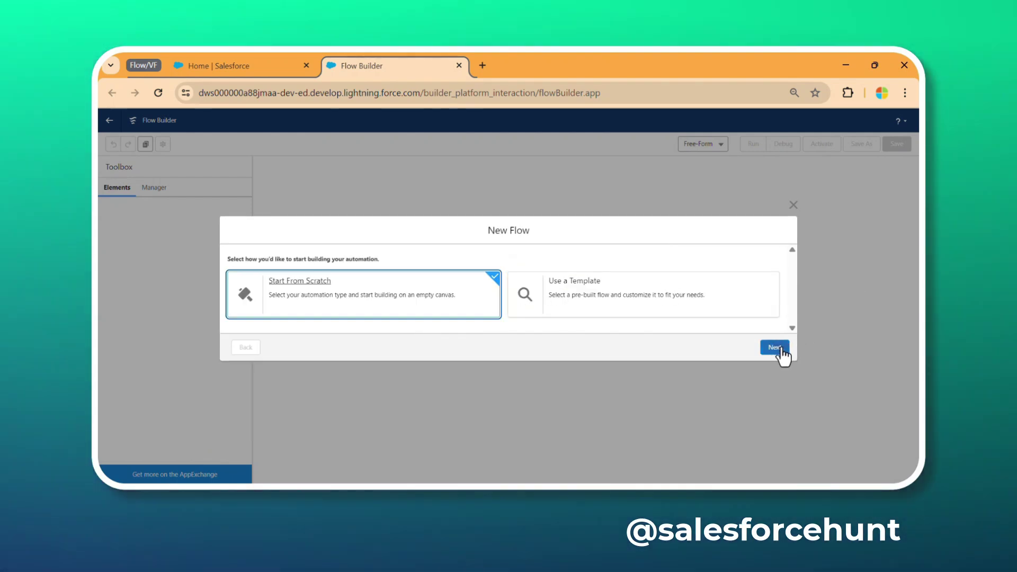
Choose Start From Scratch for the new flow and continue to the flow type choice
left_click(777, 347)
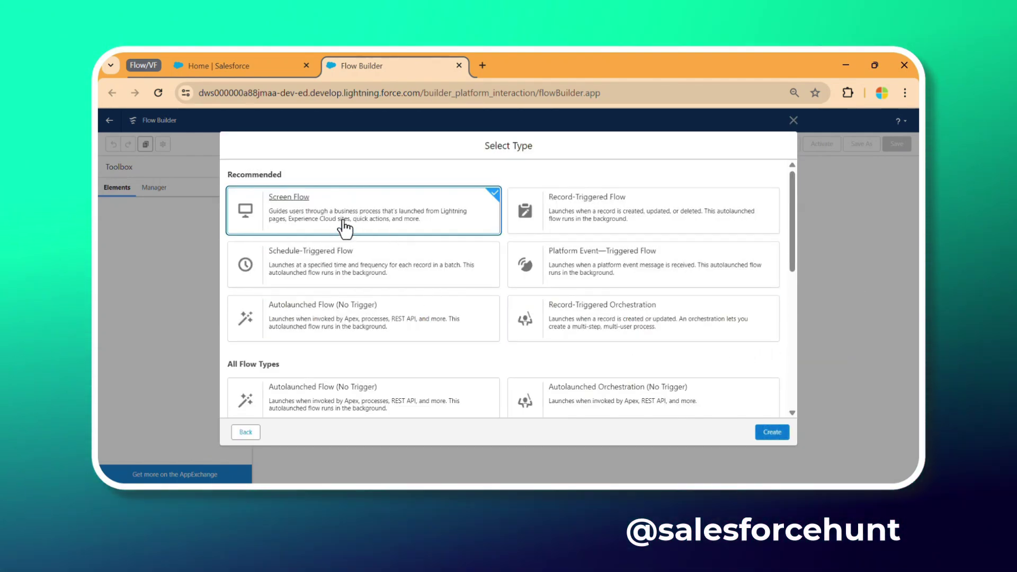
Create a Screen Flow and add a screen element labelled Screen1
left_click(781, 434)
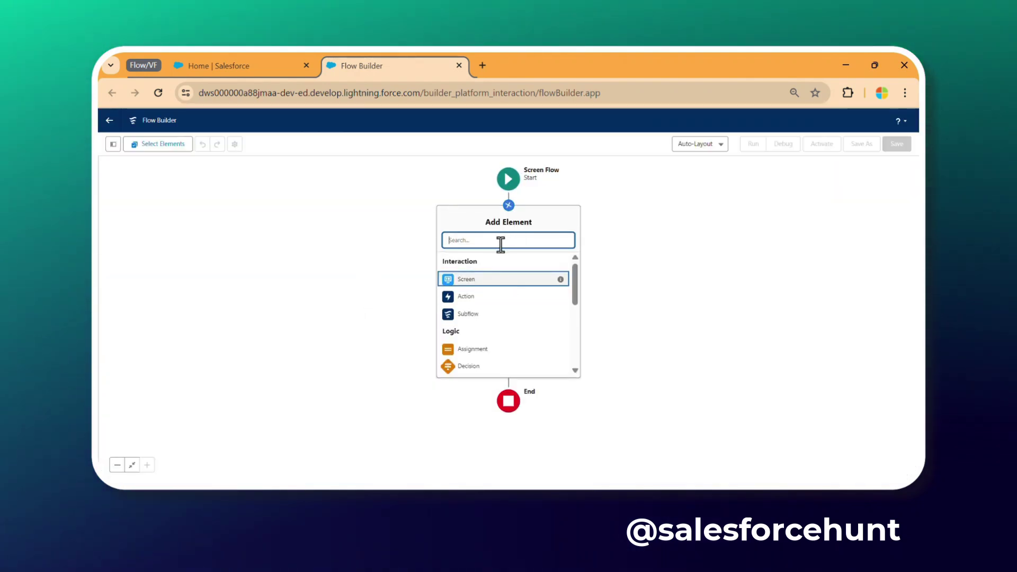
left_click(482, 282)
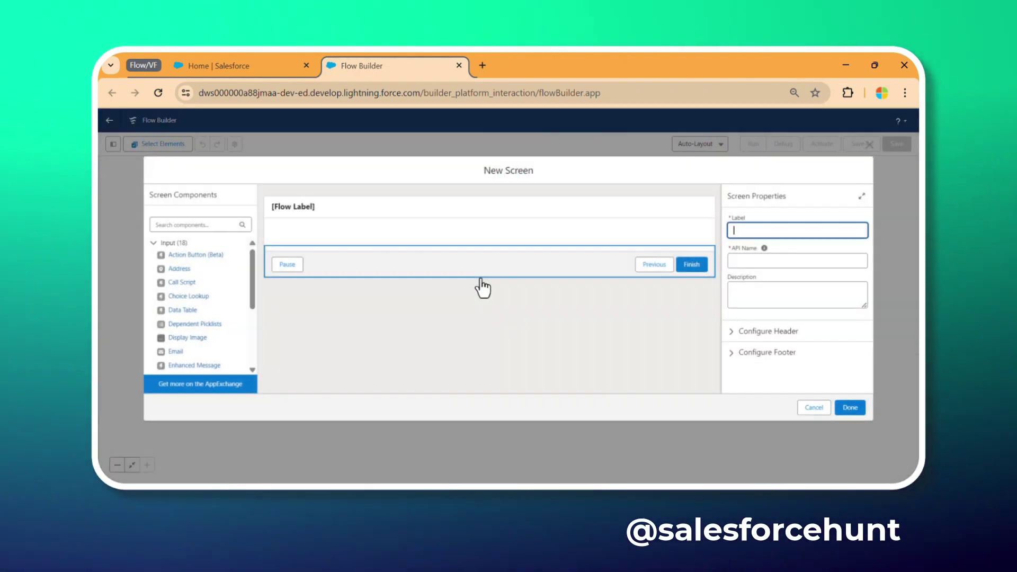
type("So")
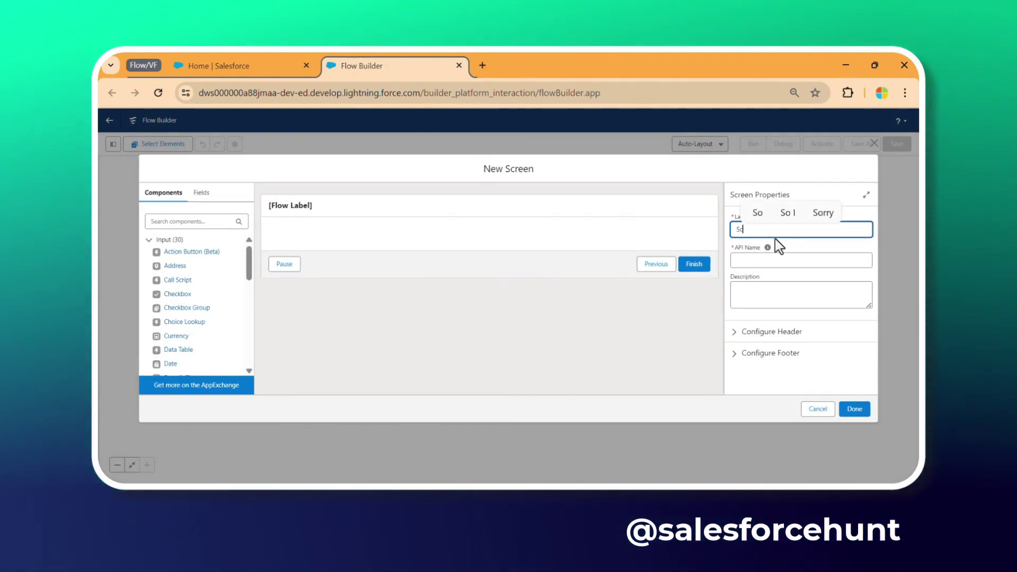
type("reen1")
key("Tab")
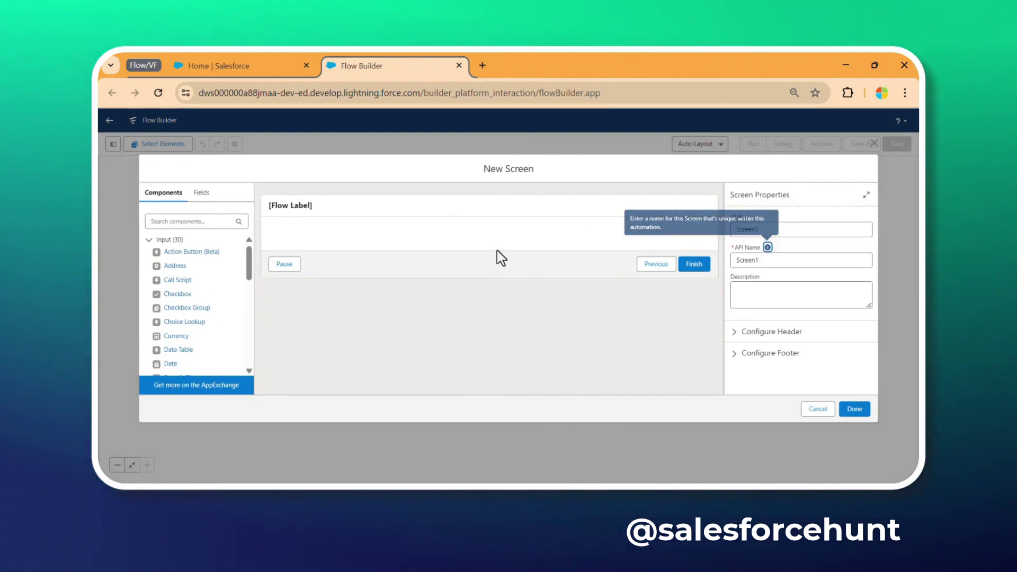
Add a Display Text component named result with the message 'Welcome to flow in VF page'
left_click(187, 222)
type("dis")
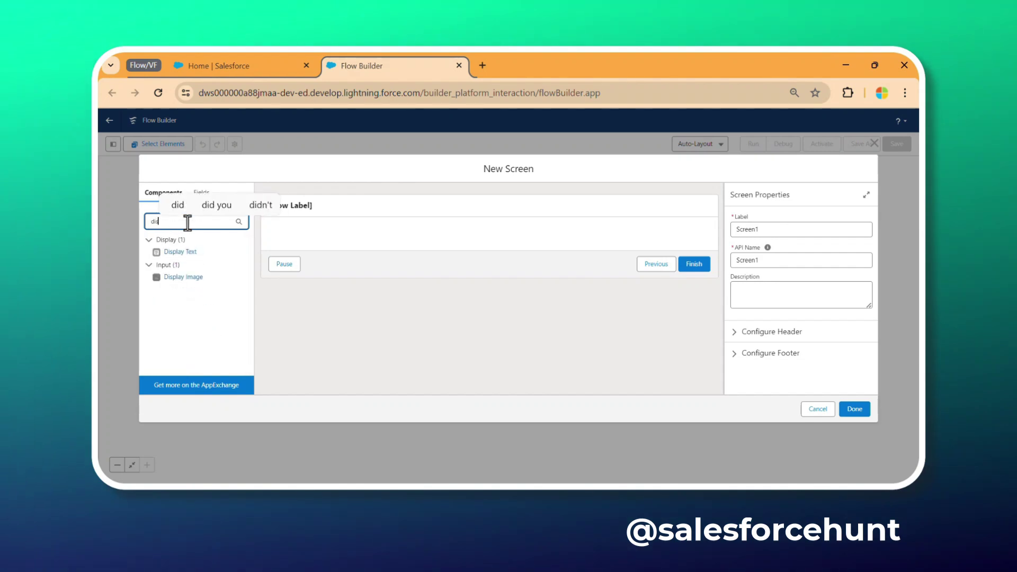
left_click_drag(278, 234, 287, 233)
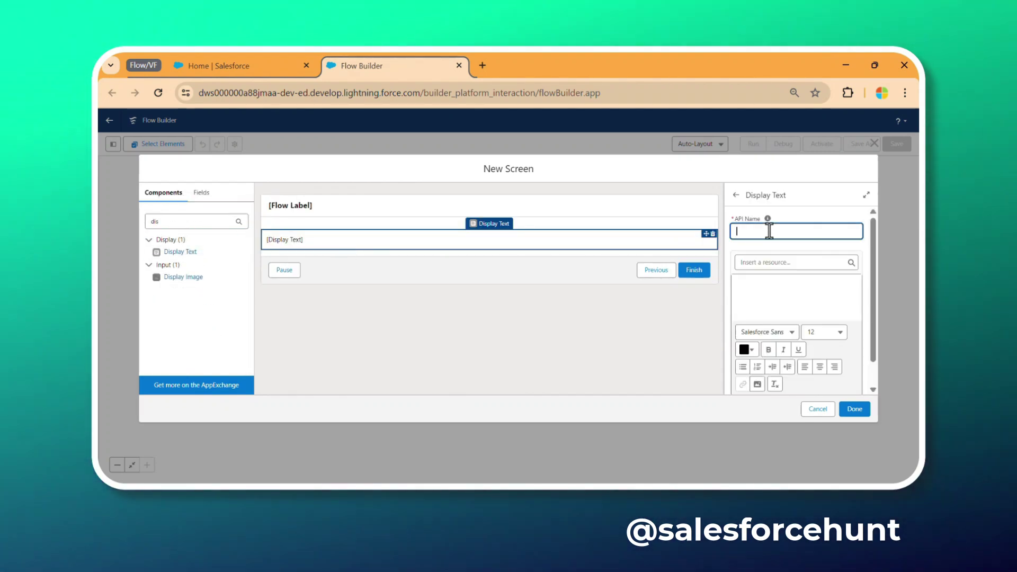
type("result")
key("Tab")
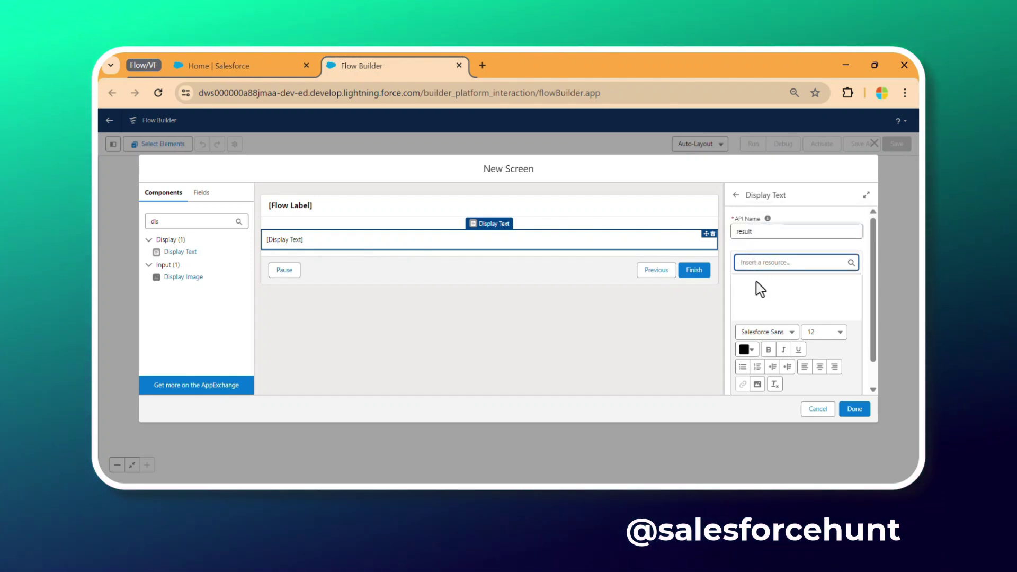
left_click(760, 289)
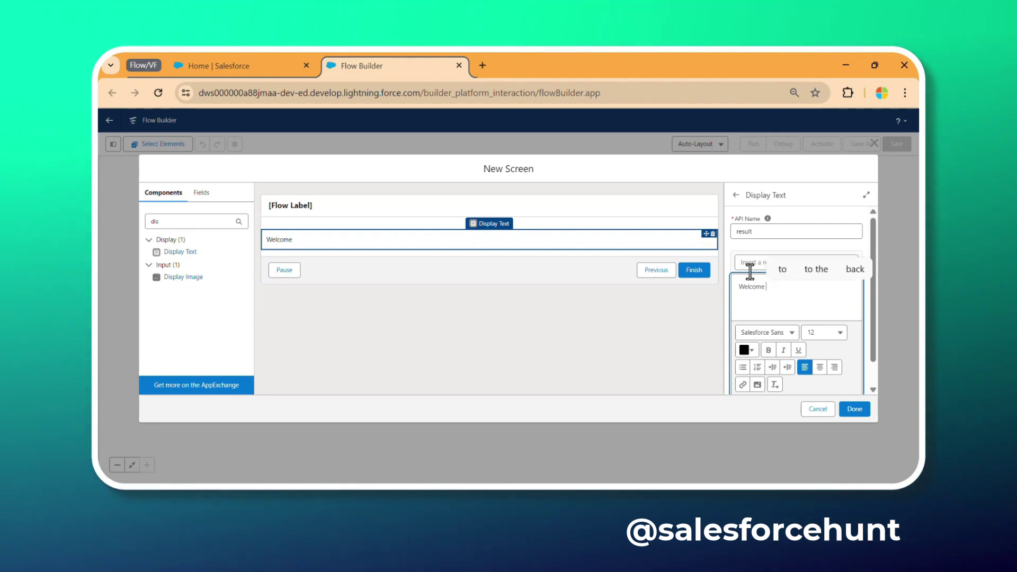
type("ow in V")
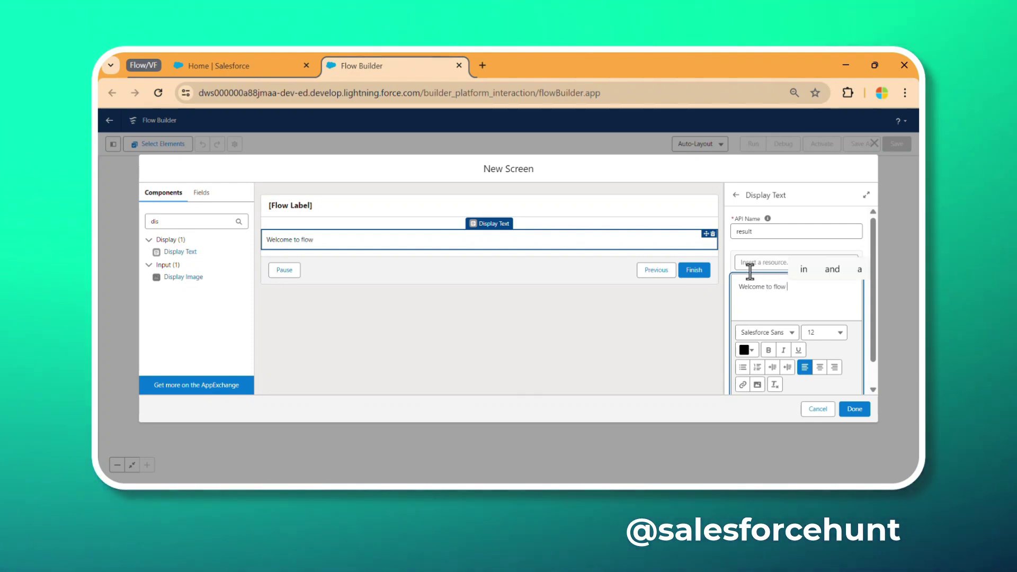
type("F page")
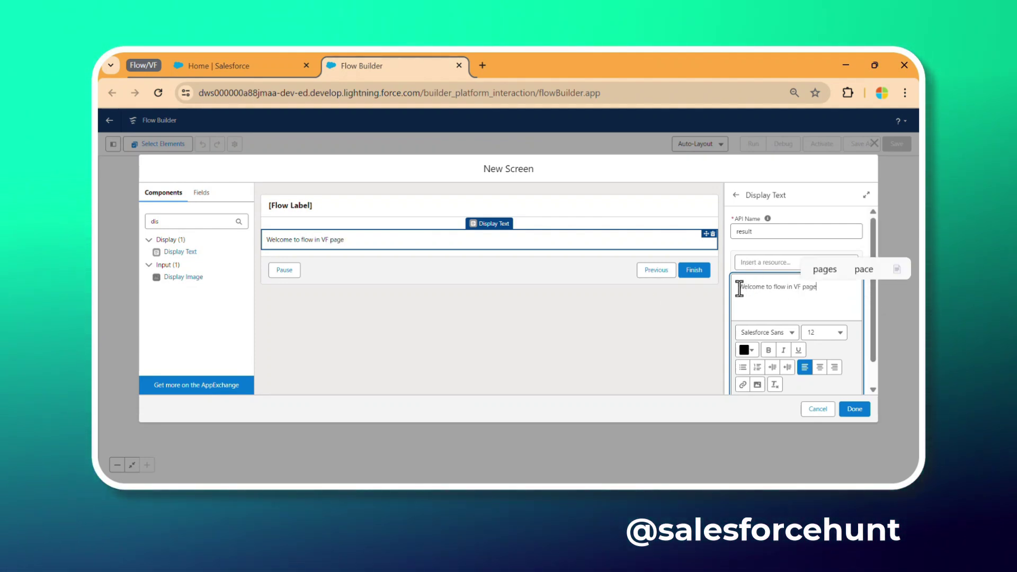
Make the welcome message bold, size 16 and centred, then finish the screen
left_click_drag(772, 288, 824, 295)
left_click(768, 350)
left_click(824, 332)
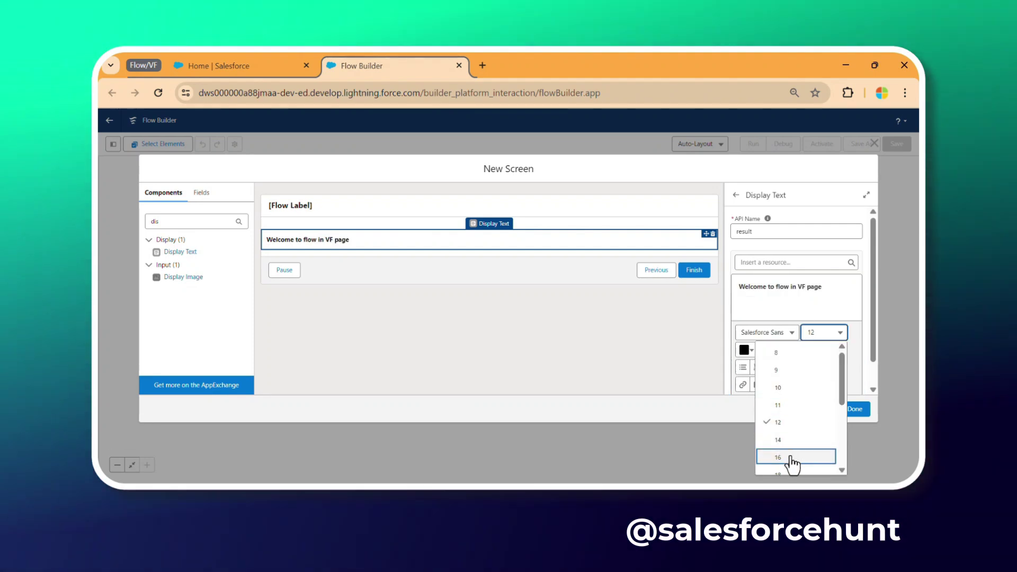
left_click(792, 465)
left_click(820, 367)
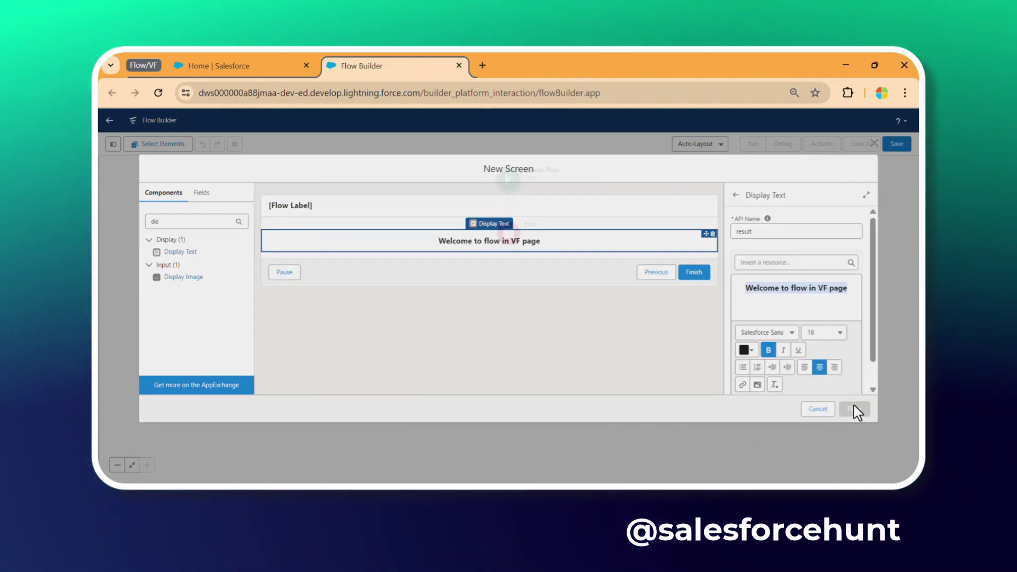
left_click(854, 409)
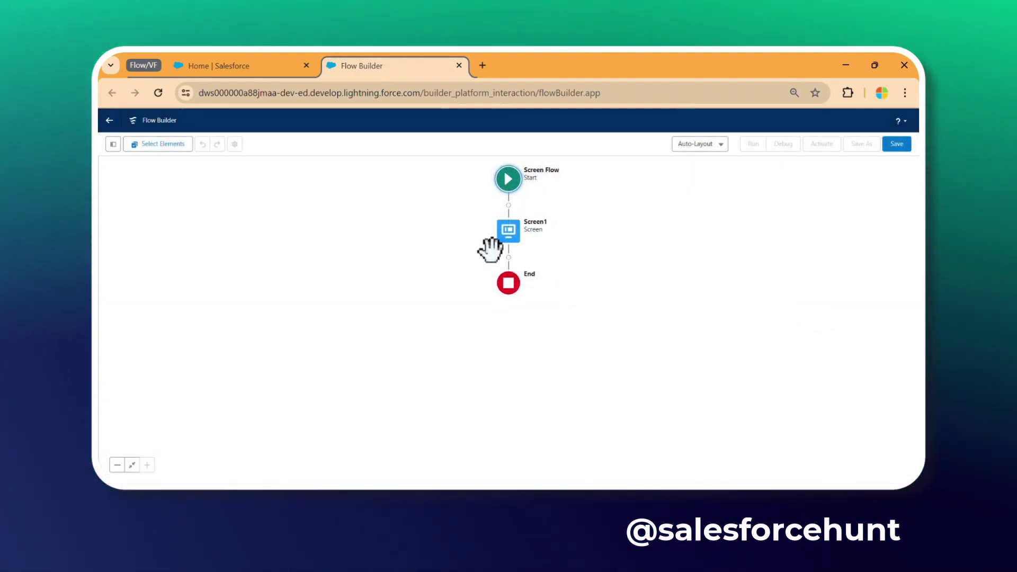
left_click(112, 145)
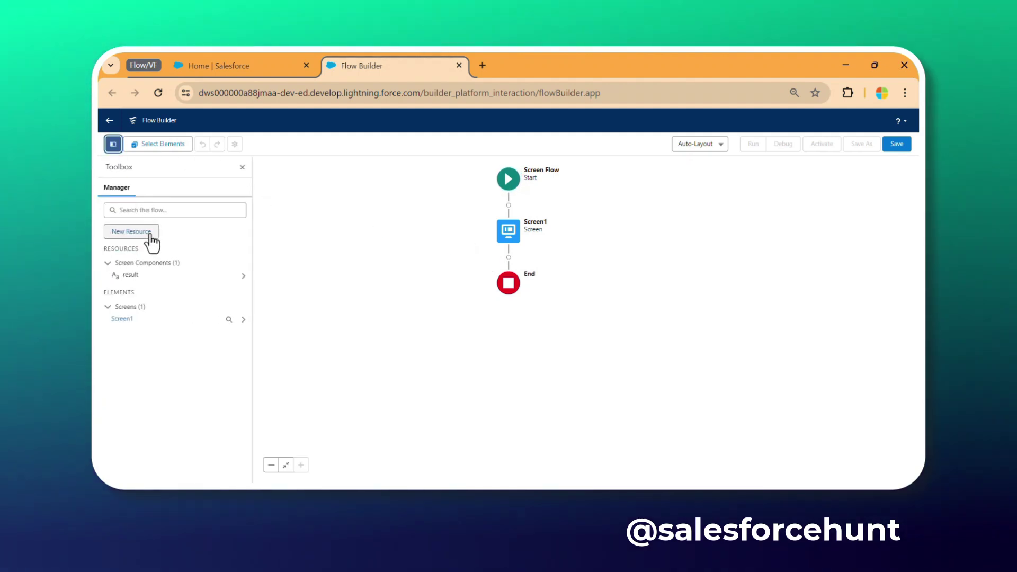
Add a Variable resource var_Account_Name of data type Text, marked available for input
left_click(142, 233)
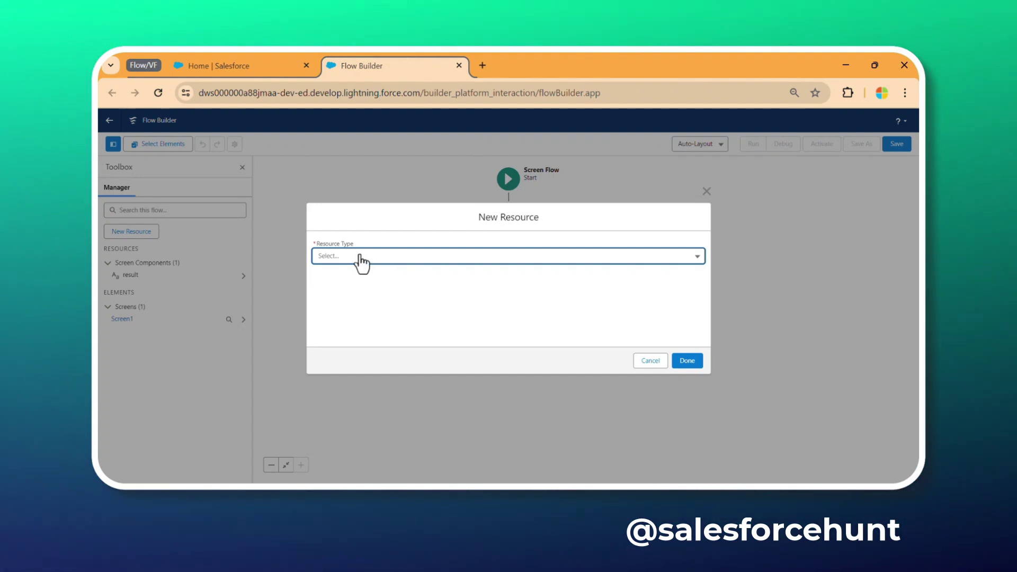
left_click(359, 260)
left_click(362, 288)
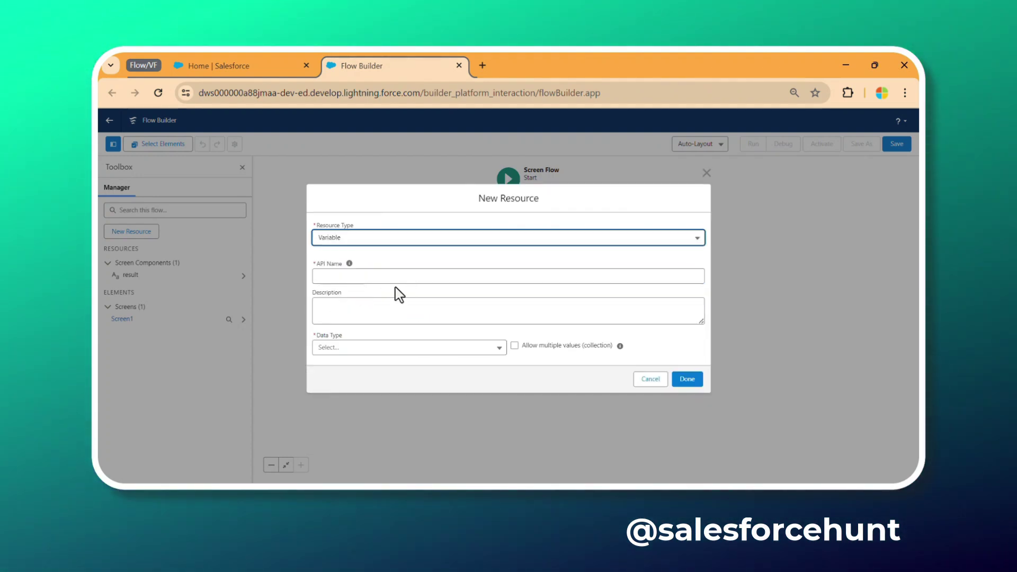
left_click(358, 279)
type("var_")
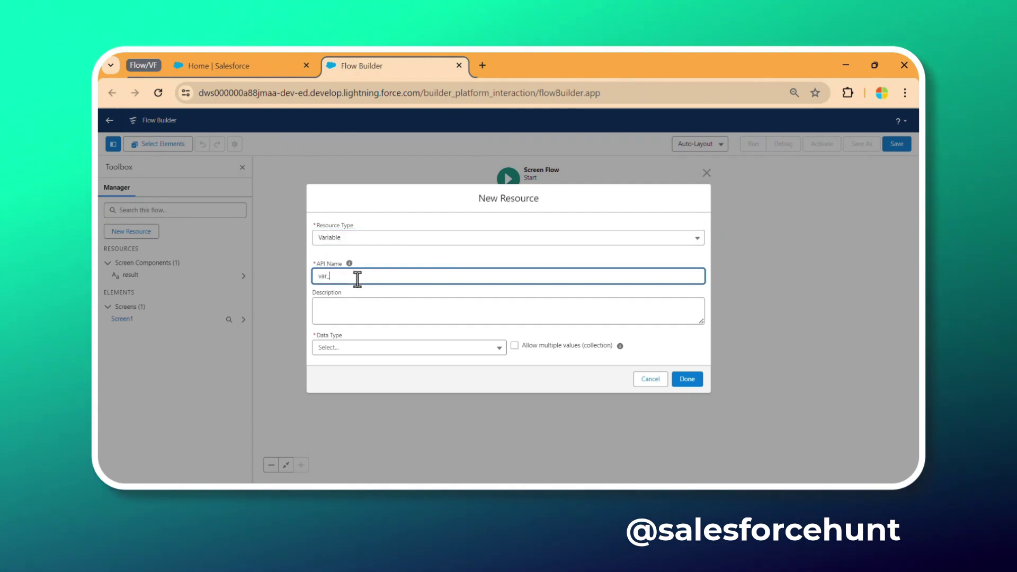
type("Account")
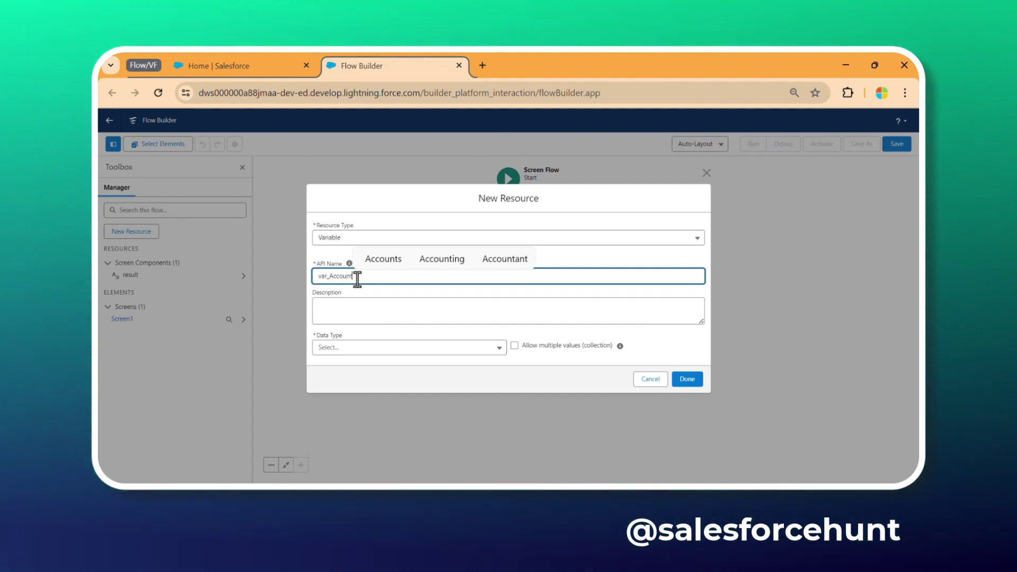
type("_Name")
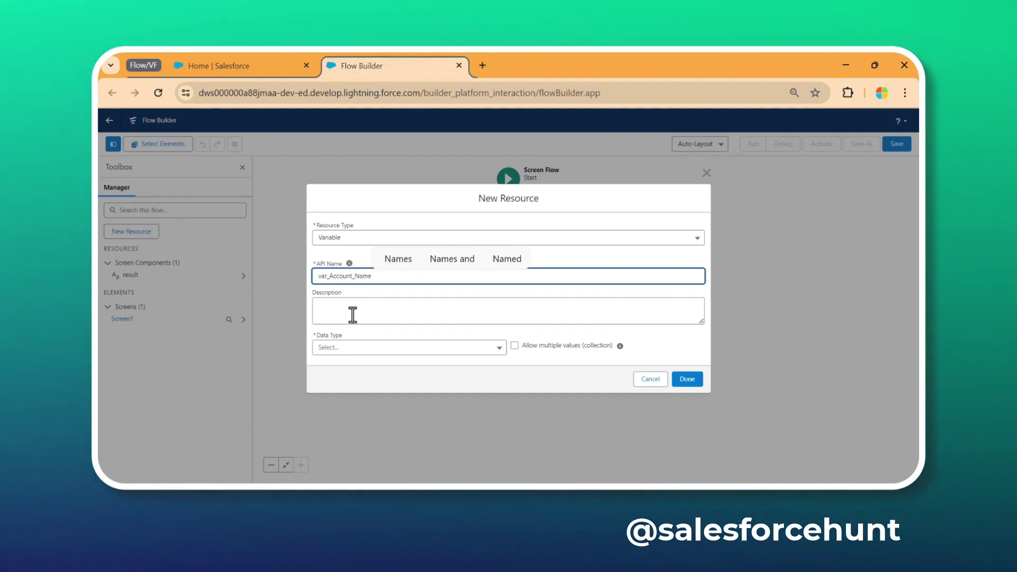
left_click(364, 219)
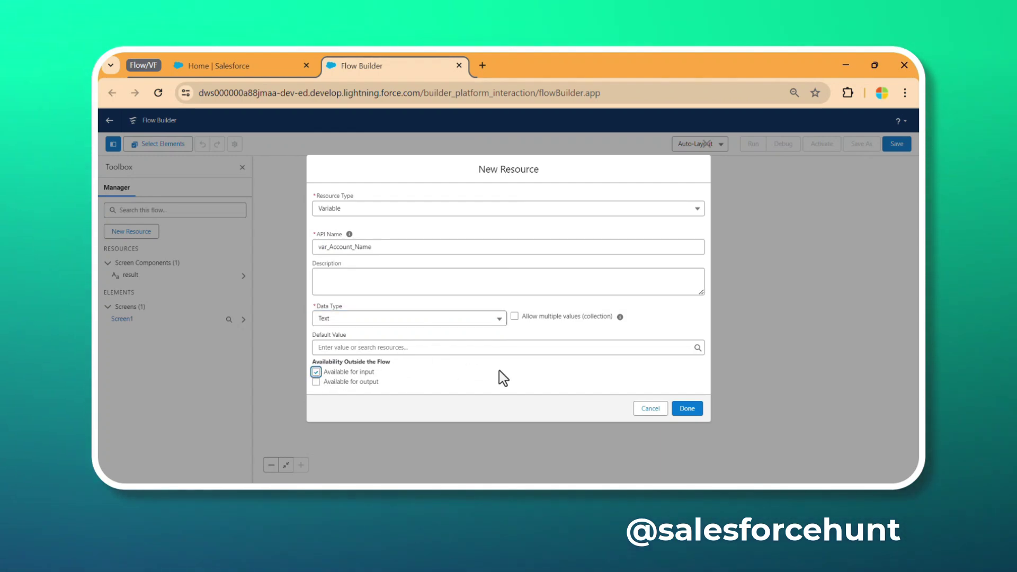
left_click(687, 409)
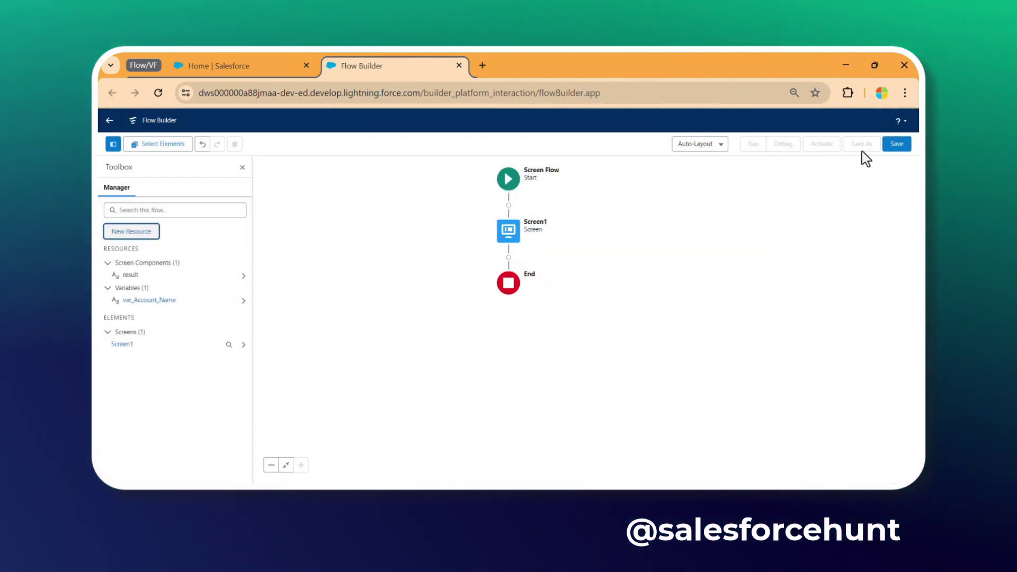
Save the flow with the label 'Source Flow'
left_click(896, 144)
left_click(355, 263)
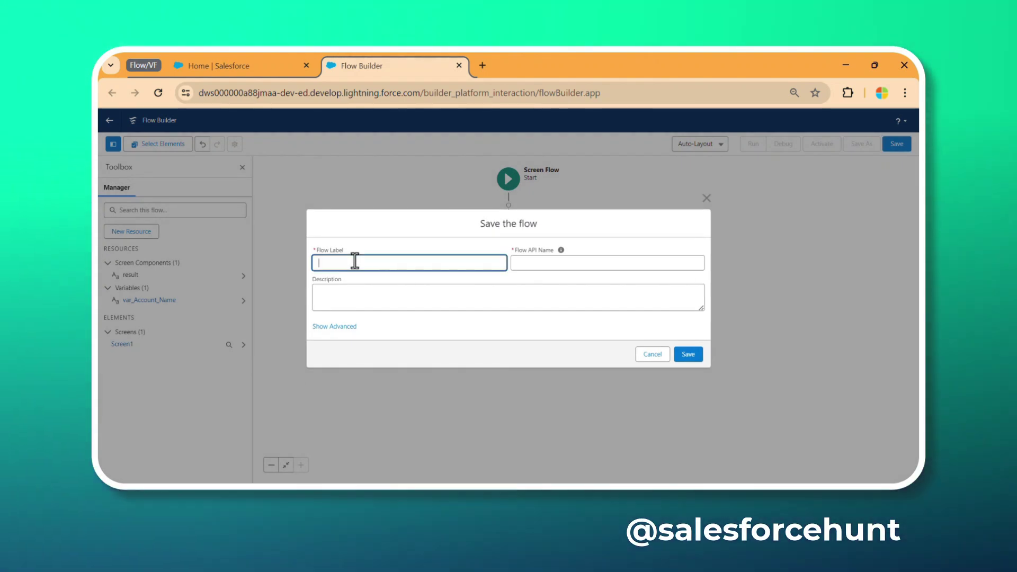
type("Source Flow")
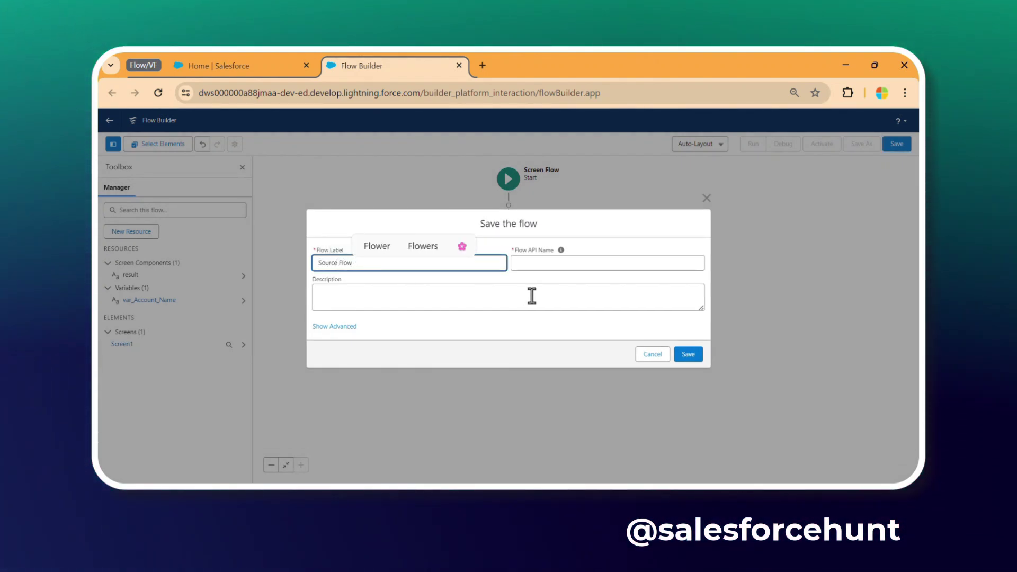
left_click(695, 357)
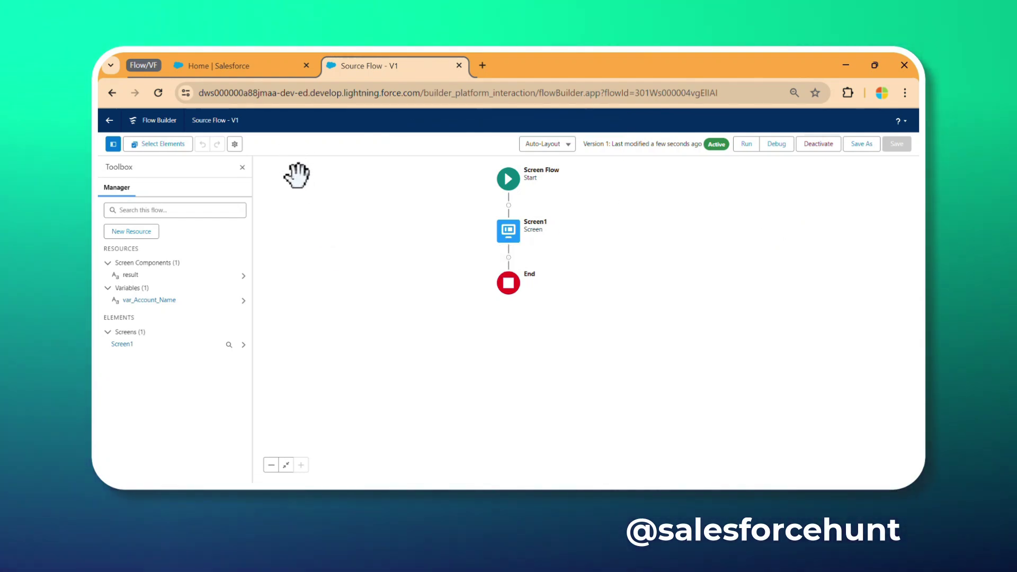
Launch the Developer Console from the Setup gear menu and switch to its tab
left_click(221, 73)
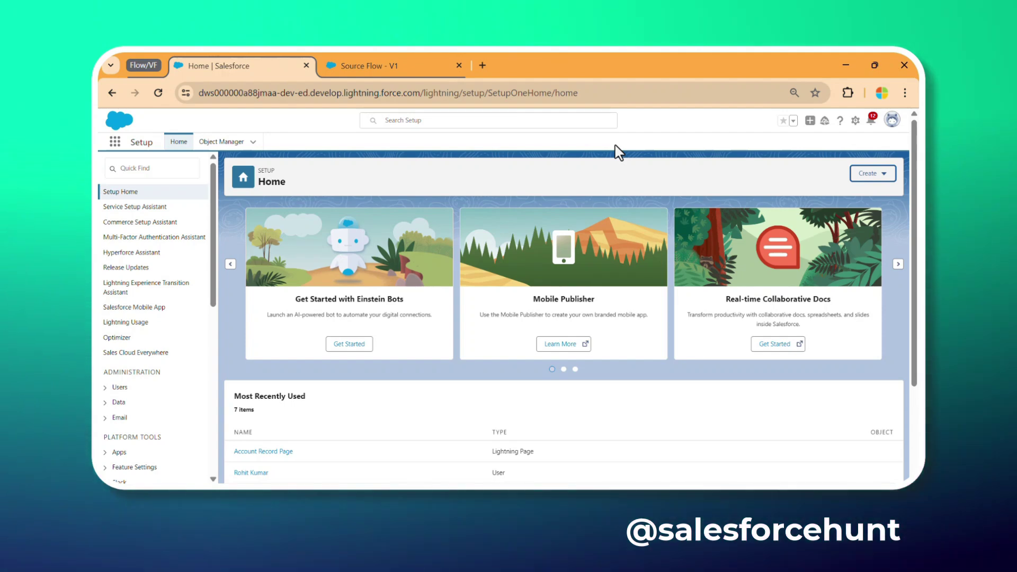
left_click(855, 121)
left_click(820, 194)
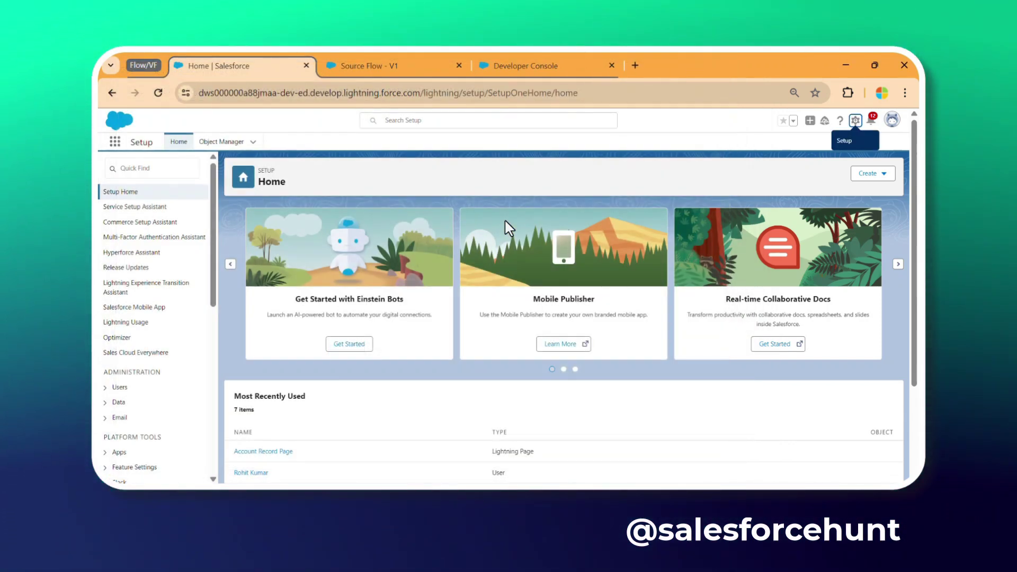
left_click(541, 67)
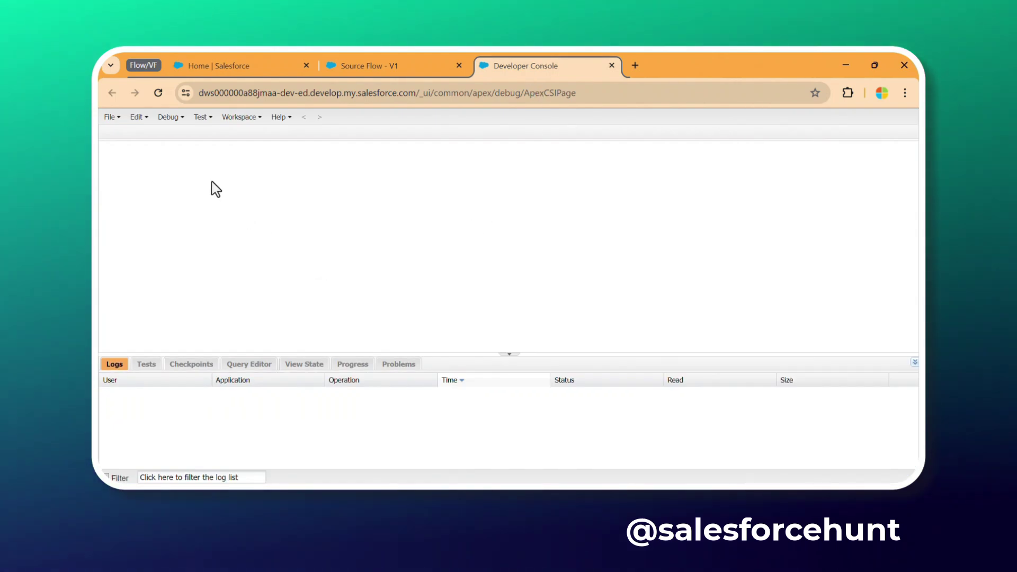
Create a new Visualforce page named SourceFlowTest in the Developer Console
left_click(112, 119)
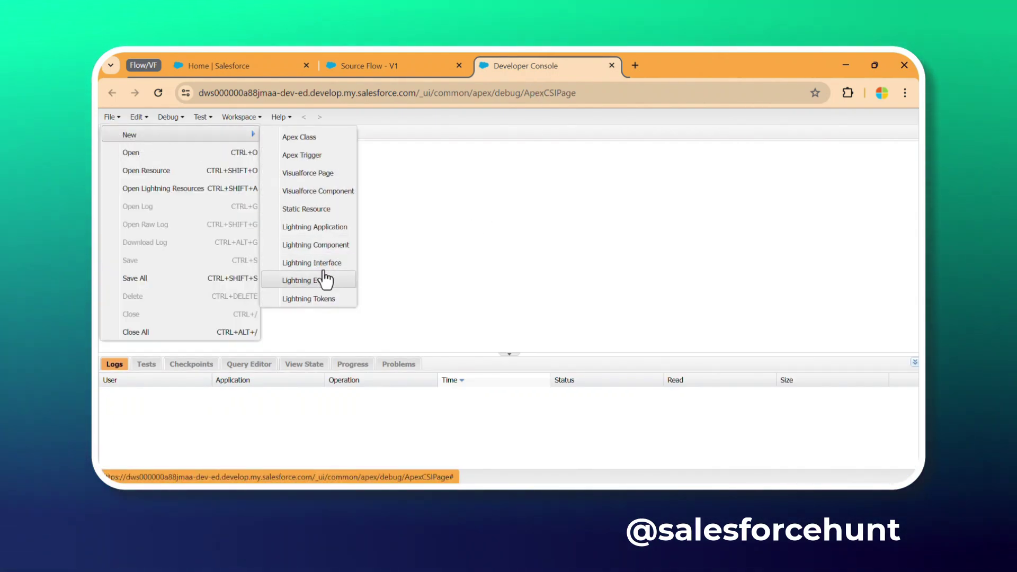
left_click(317, 175)
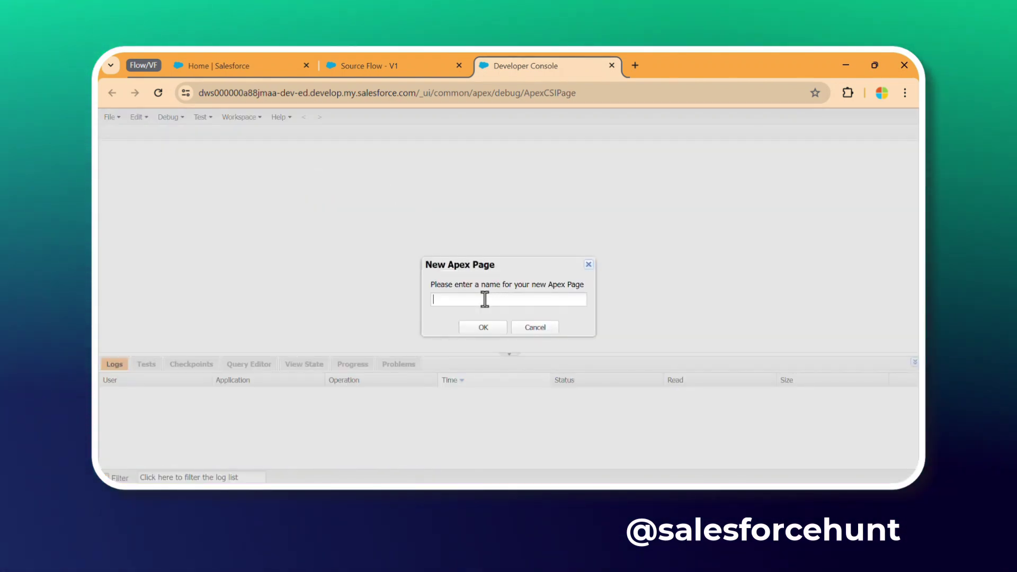
type("SourceFlowTest")
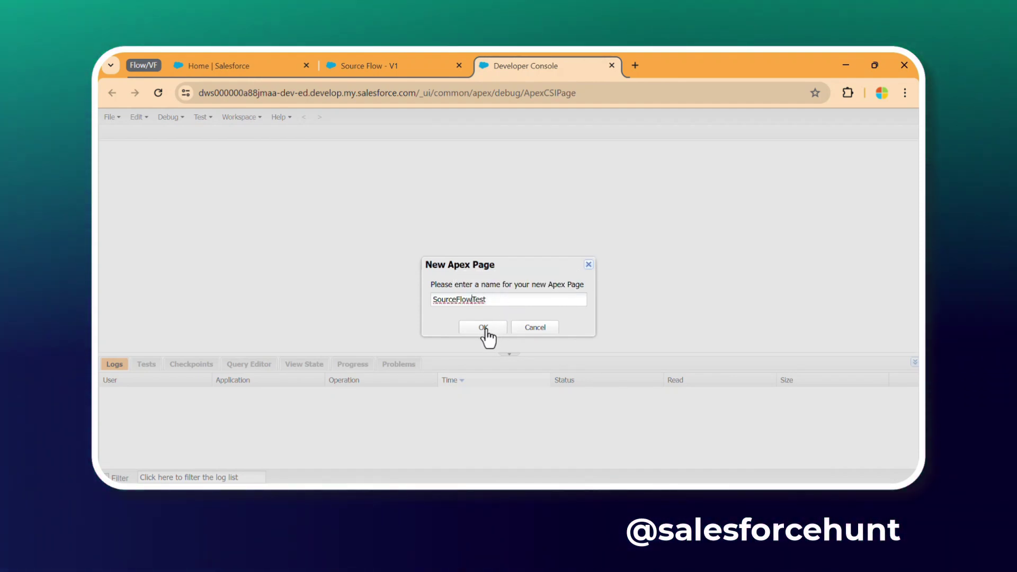
left_click(484, 328)
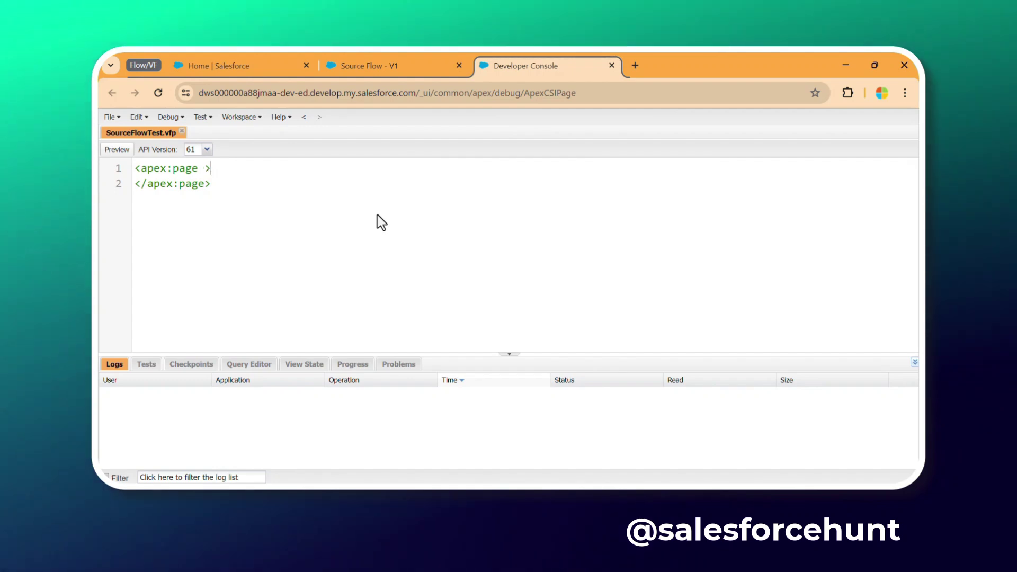
key("Return")
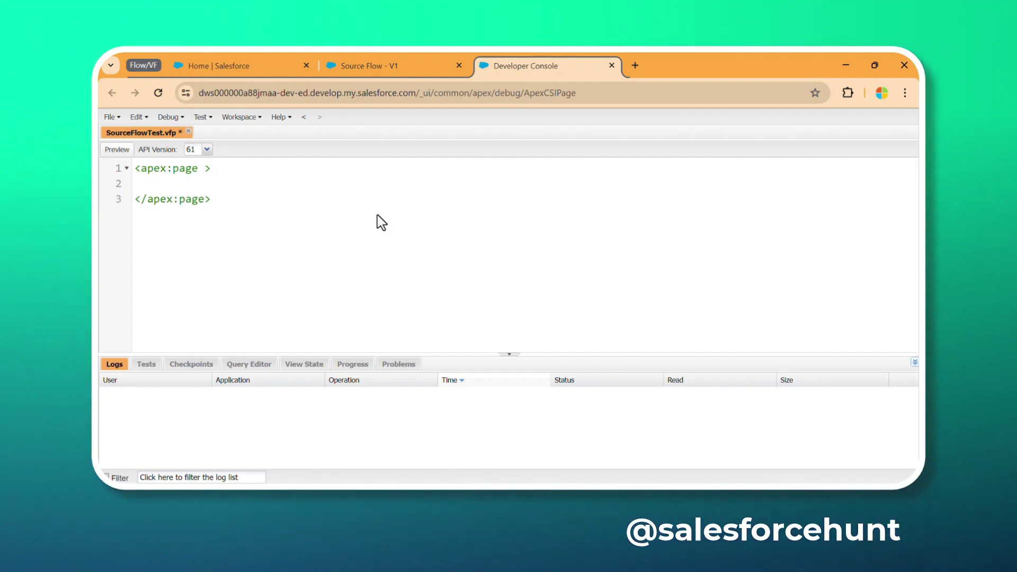
Insert a flow:interview tag with an empty name attribute into the page
type("<flow")
key("Return")
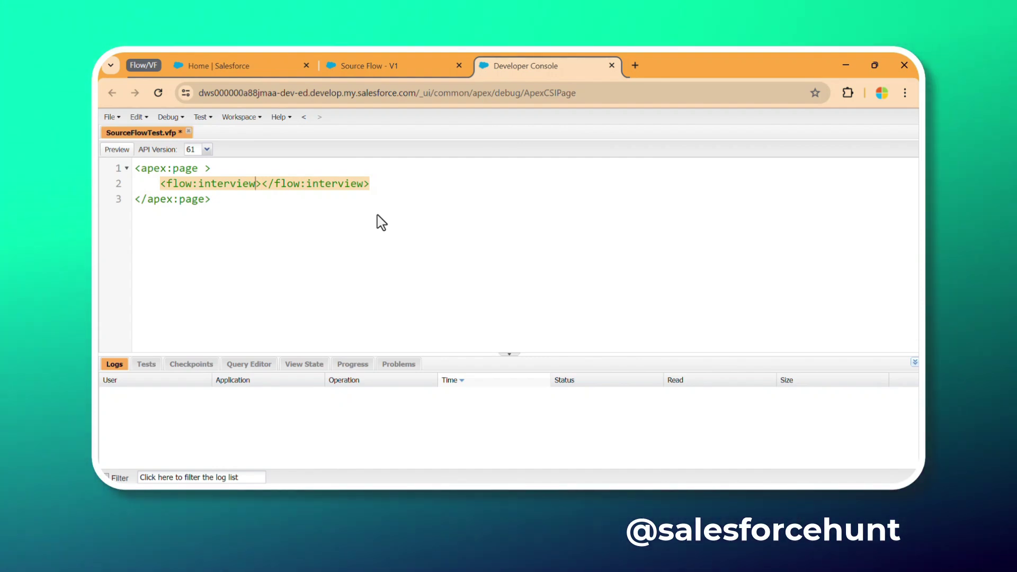
type("name")
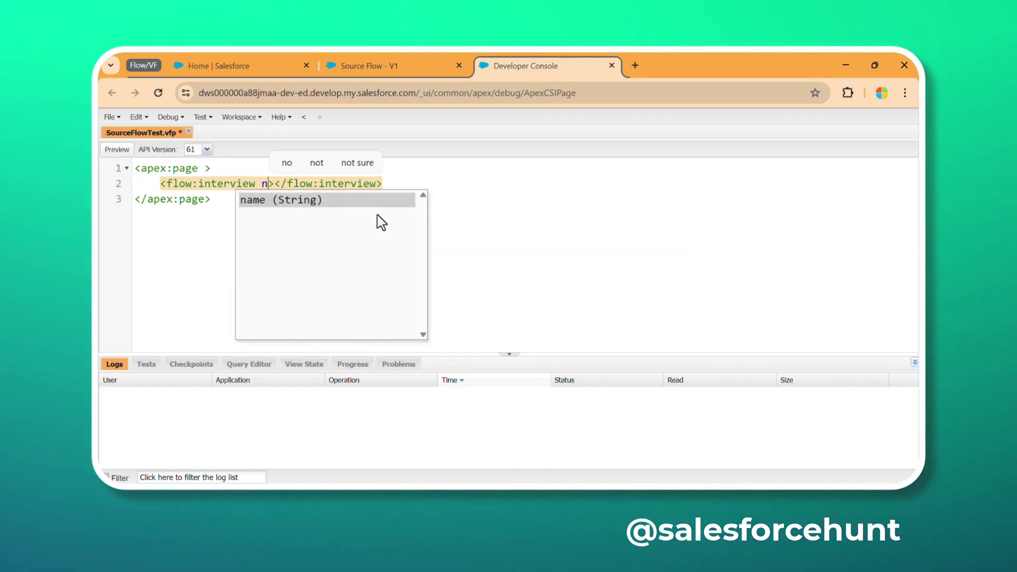
key("ctrl+space")
key("ctrl+z")
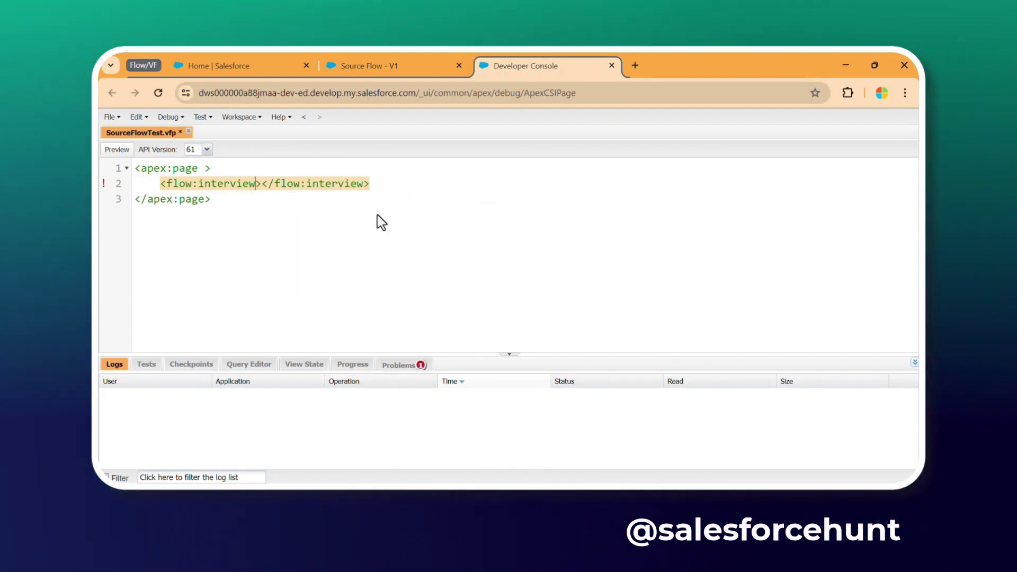
type("name=")
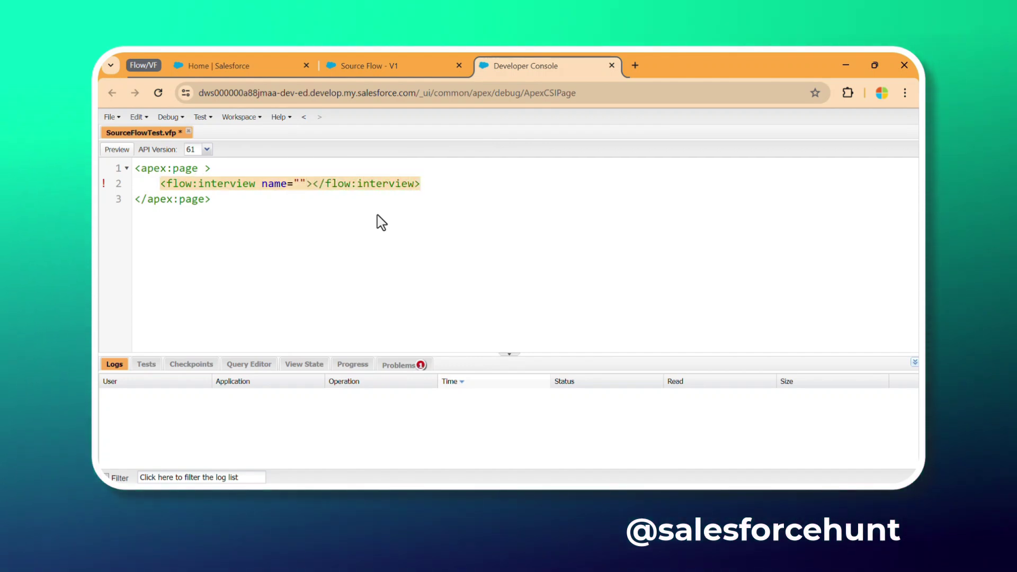
left_click(282, 184)
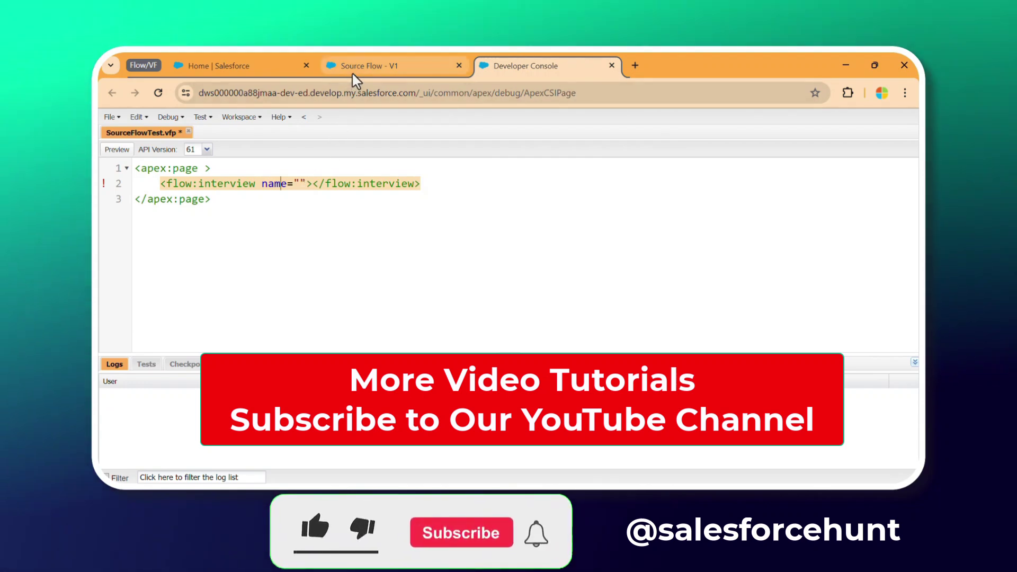
Set the tag's name to the flow API name Source_Flow and save the page
left_click(353, 74)
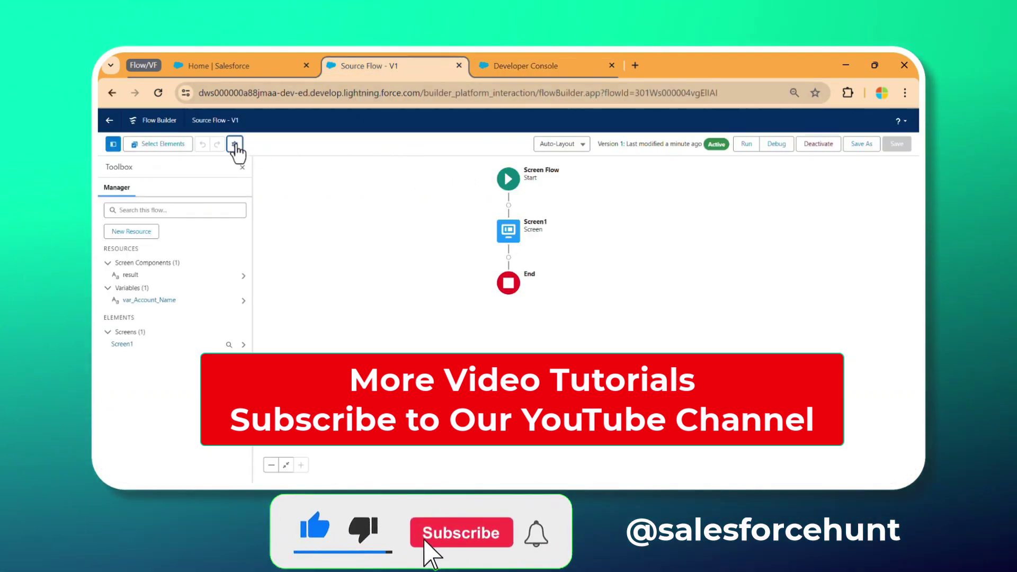
left_click(235, 144)
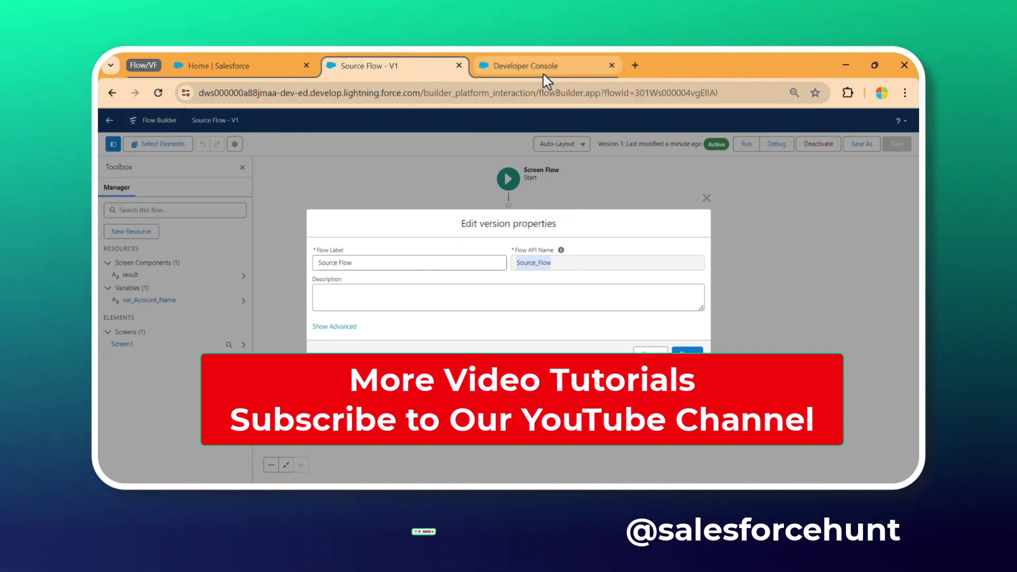
left_click(542, 70)
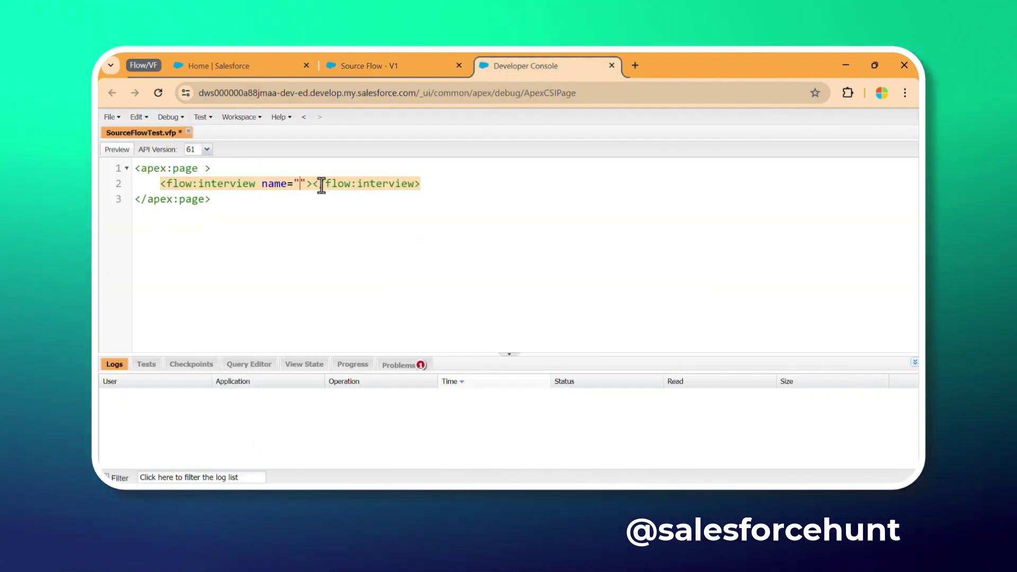
type("Source_Flow")
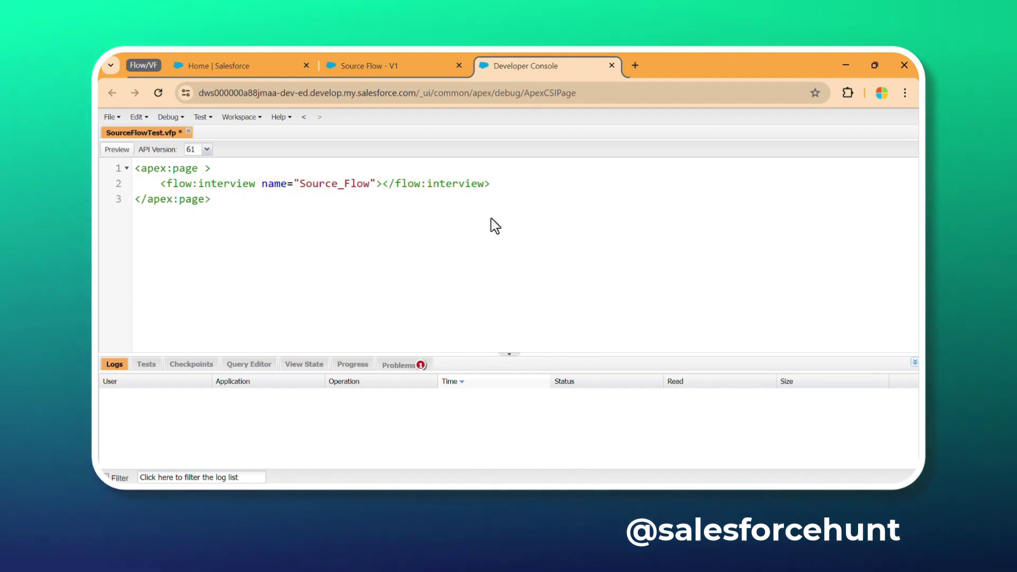
key("ctrl+s")
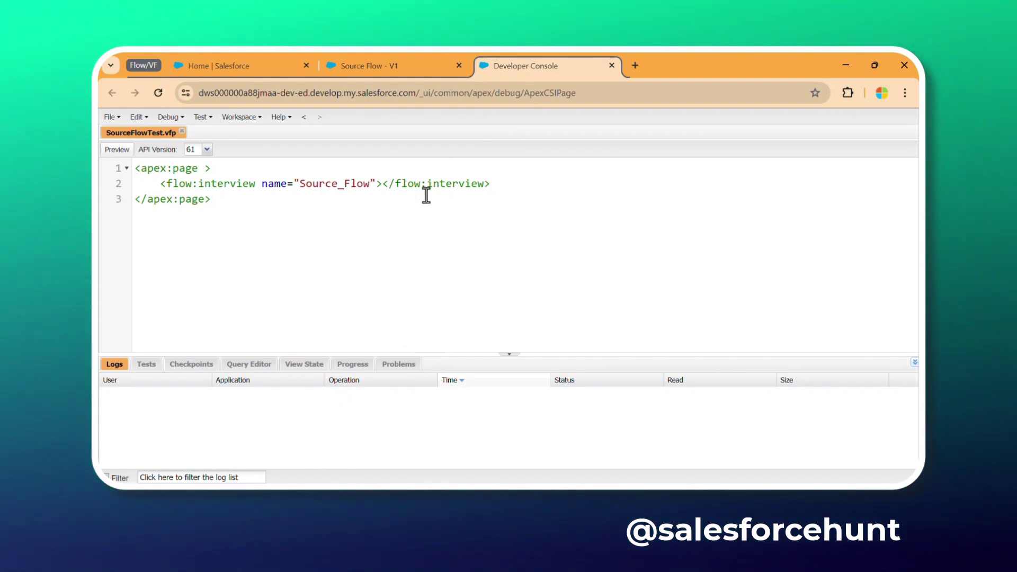
Preview the SourceFlowTest page in a new tab, then return to its code
left_click(114, 151)
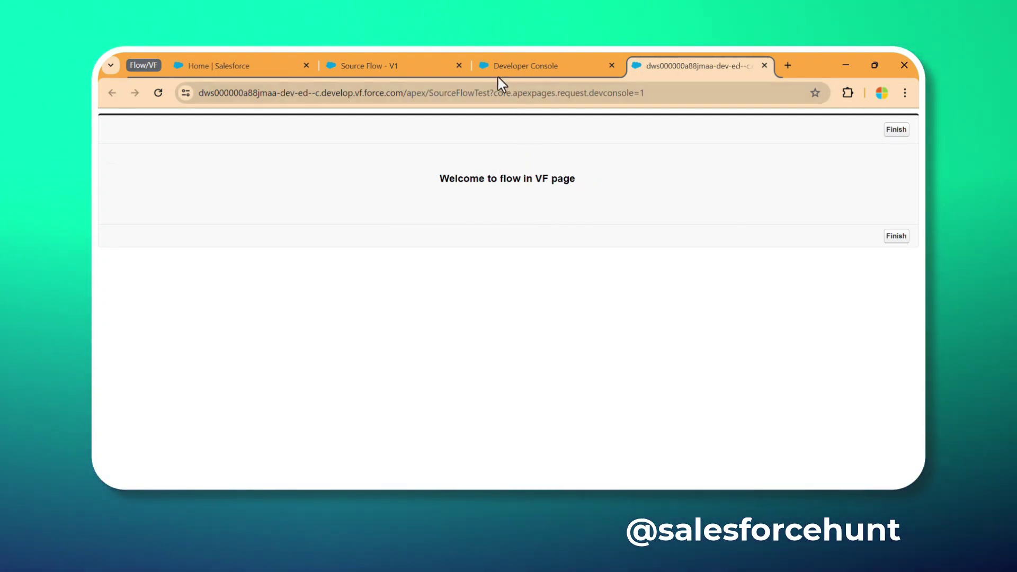
left_click(513, 73)
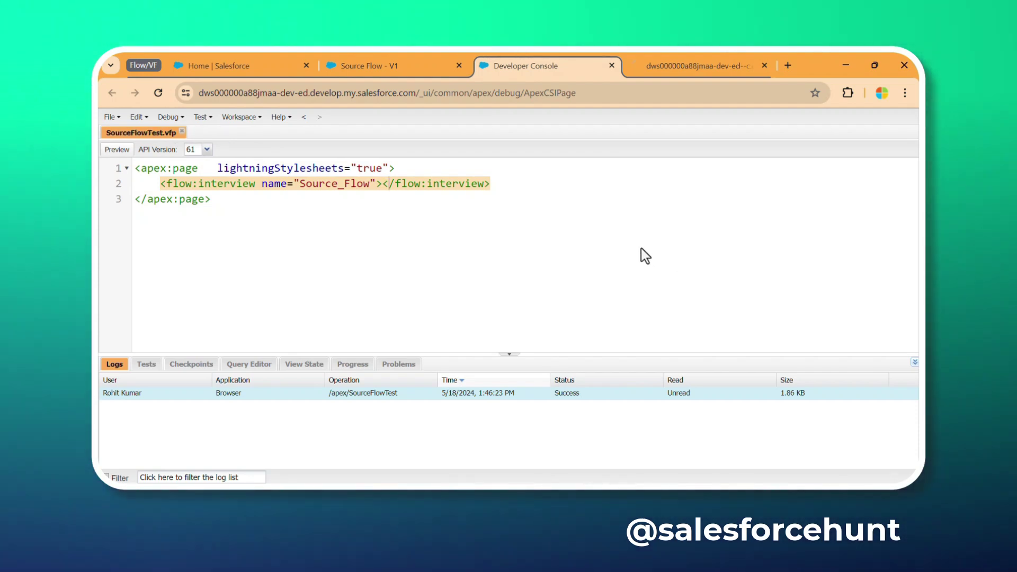
Switch to the preview tab to view the Lightning-styled flow screen
left_click(671, 70)
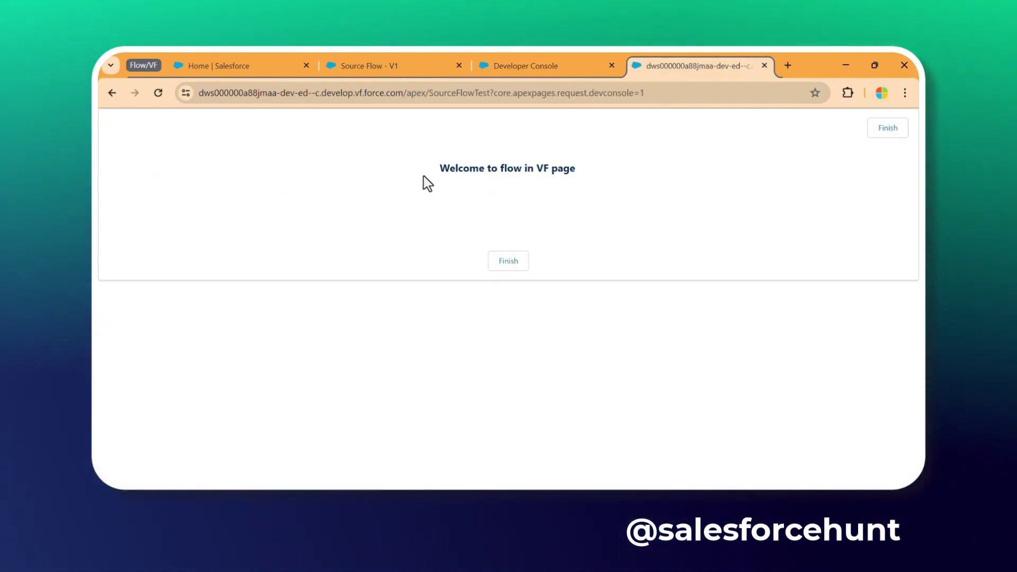
Inspect the welcome heading in the preview, then go back to the SourceFlowTest code
left_click_drag(428, 183, 590, 177)
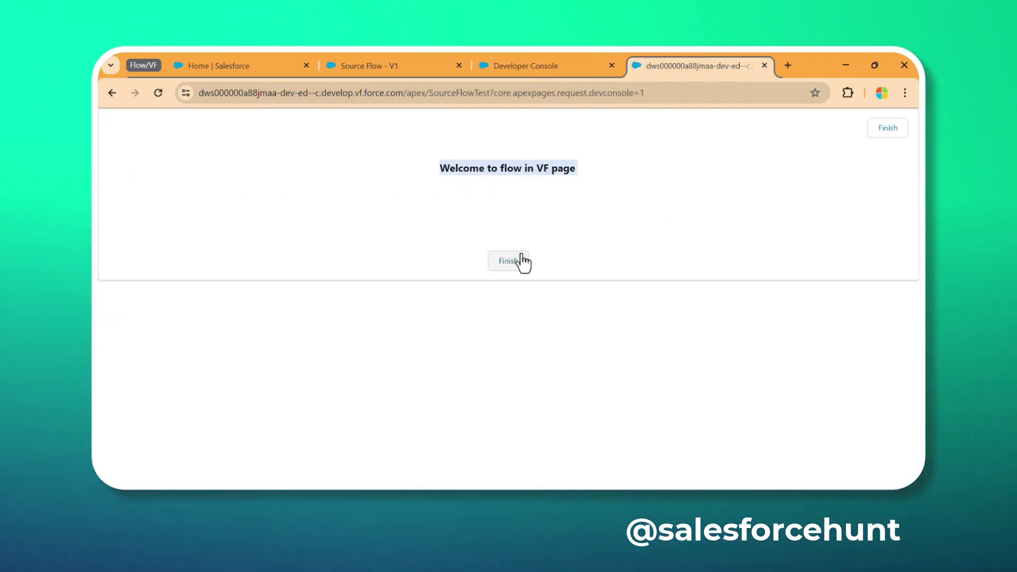
left_click(603, 190)
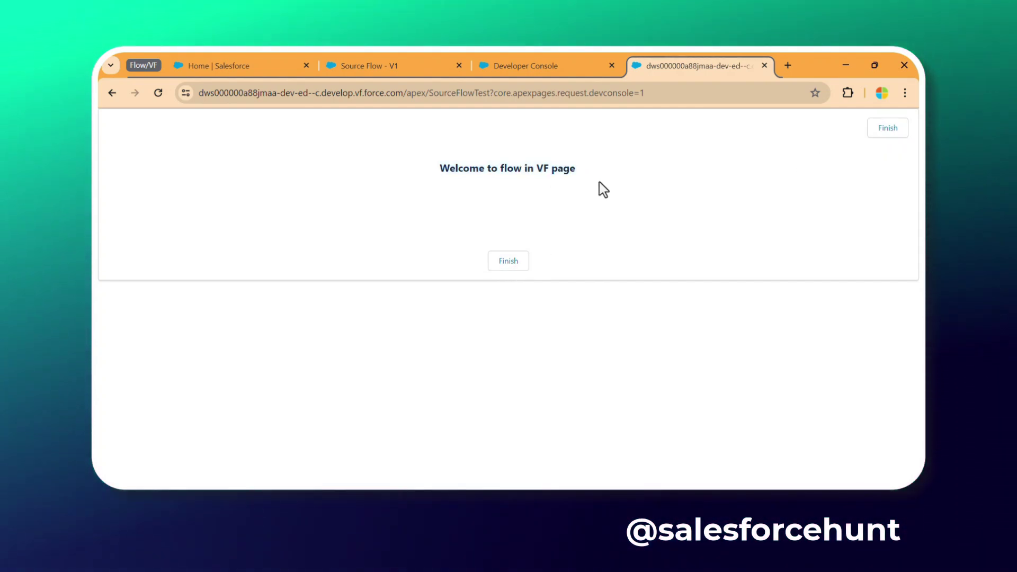
left_click(527, 67)
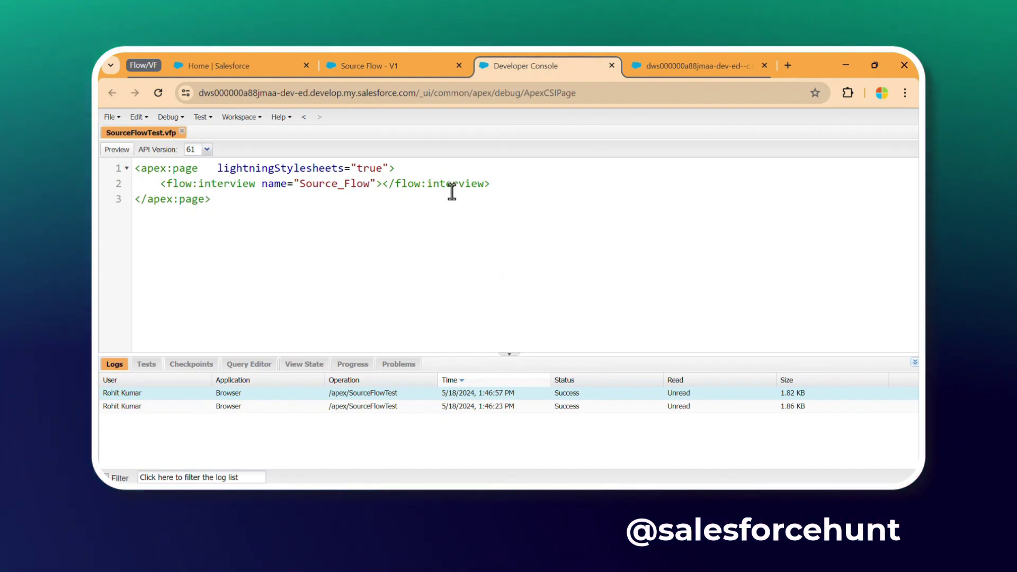
Add an apex:param tag with a name attribute below the page tag in SourceFlowTest.vfp
left_click(396, 169)
key("Return")
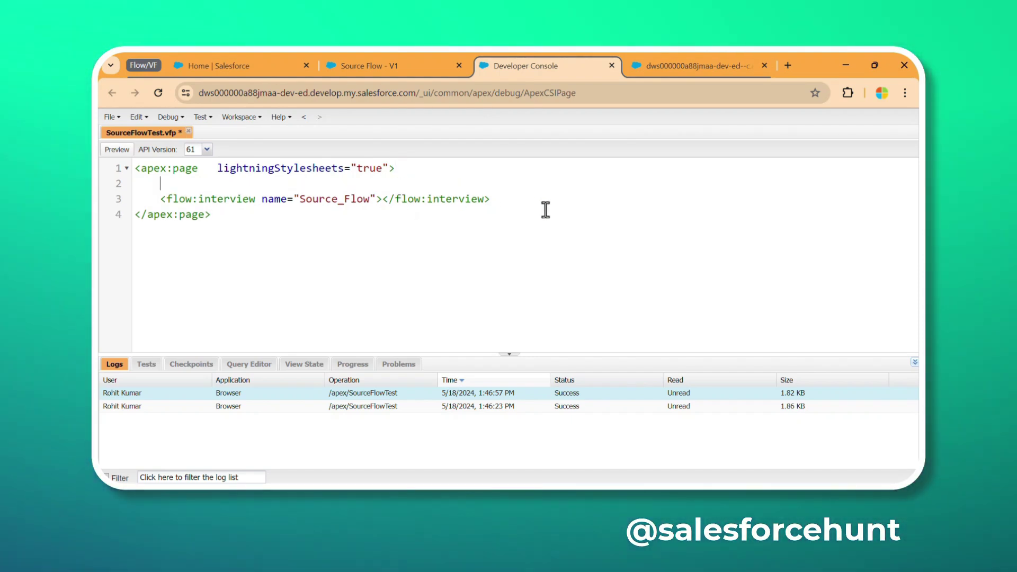
type("<apex:")
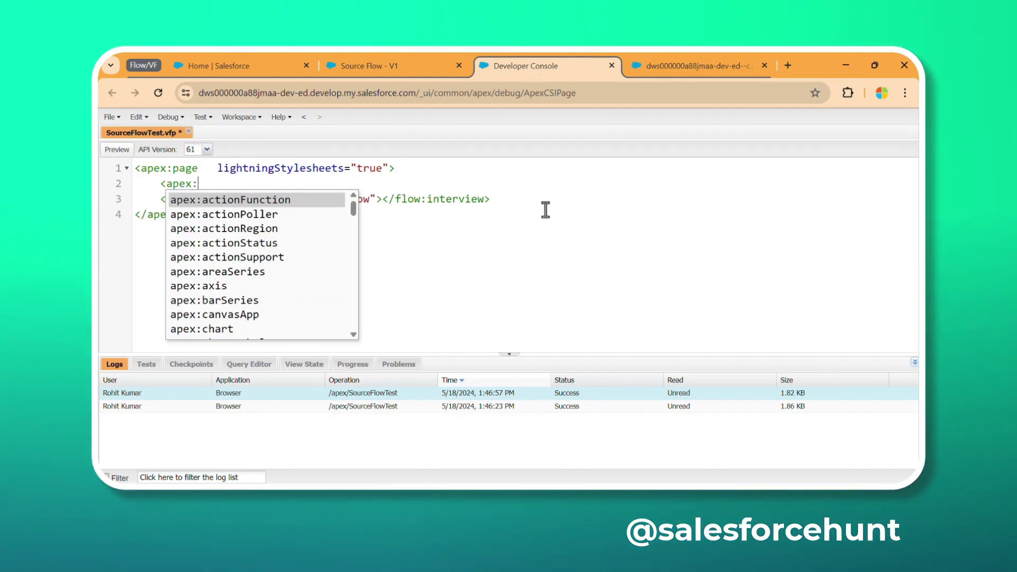
type("para")
key("Return")
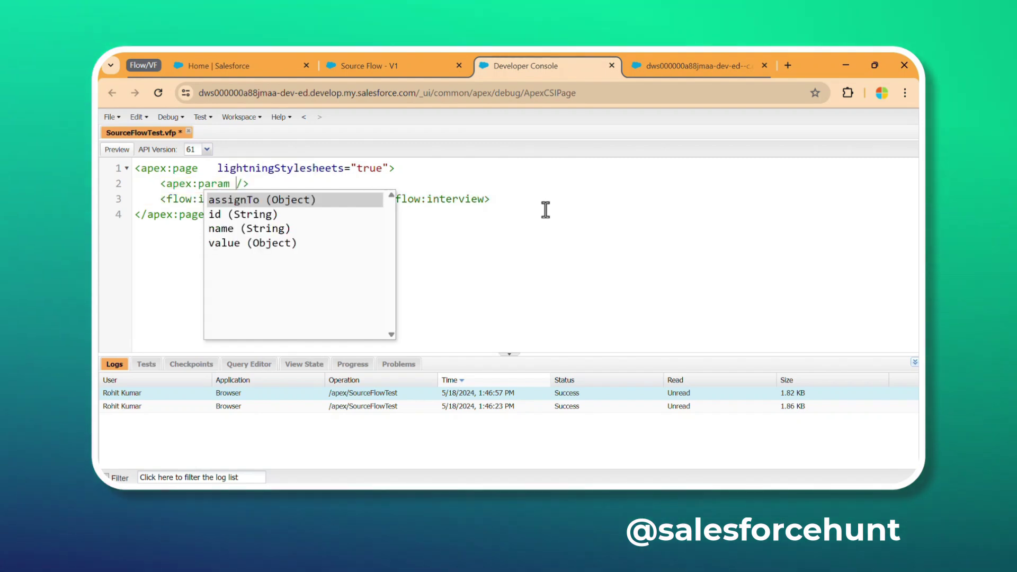
key("Down")
key("Down")
key("Return")
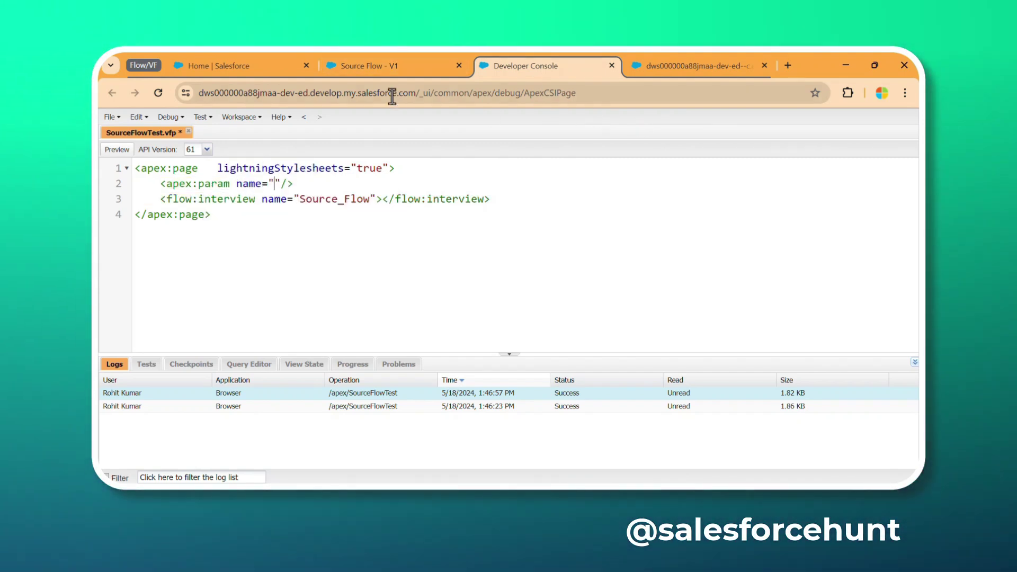
Set the param's name to var_Account_Name, taken from the Source Flow variable
left_click(386, 69)
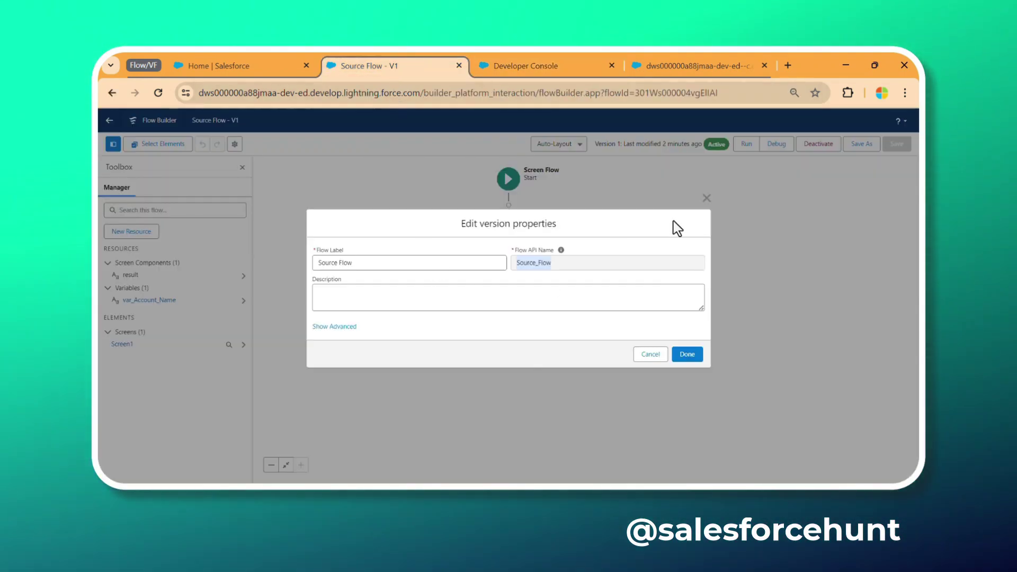
left_click(705, 199)
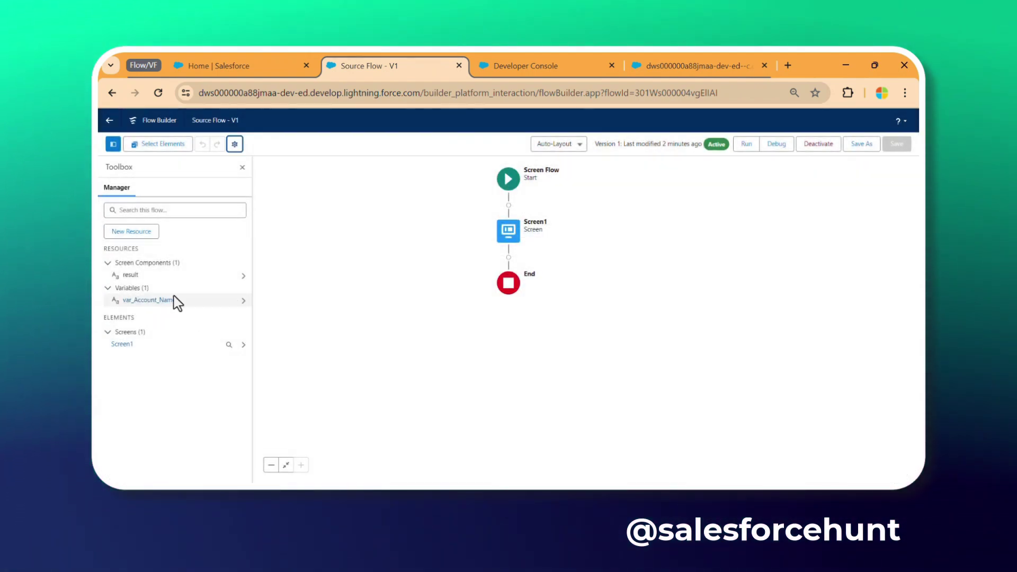
left_click(243, 301)
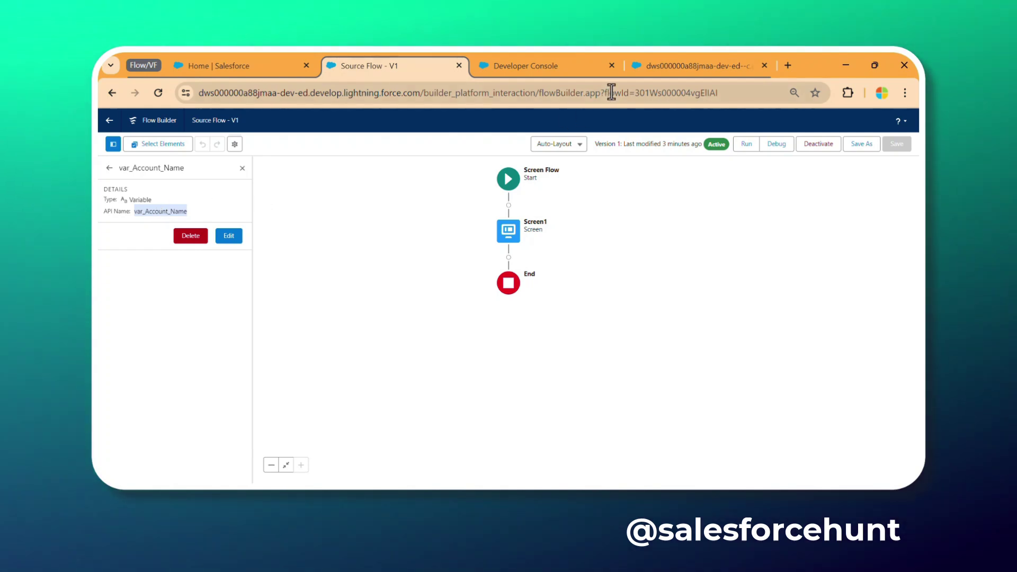
left_click(567, 69)
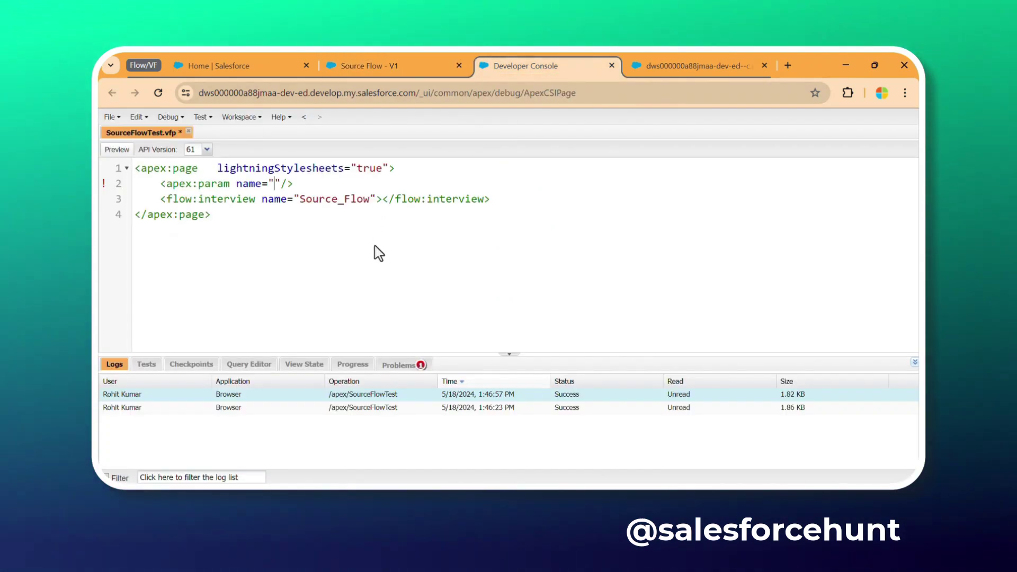
type("var_Account_Name")
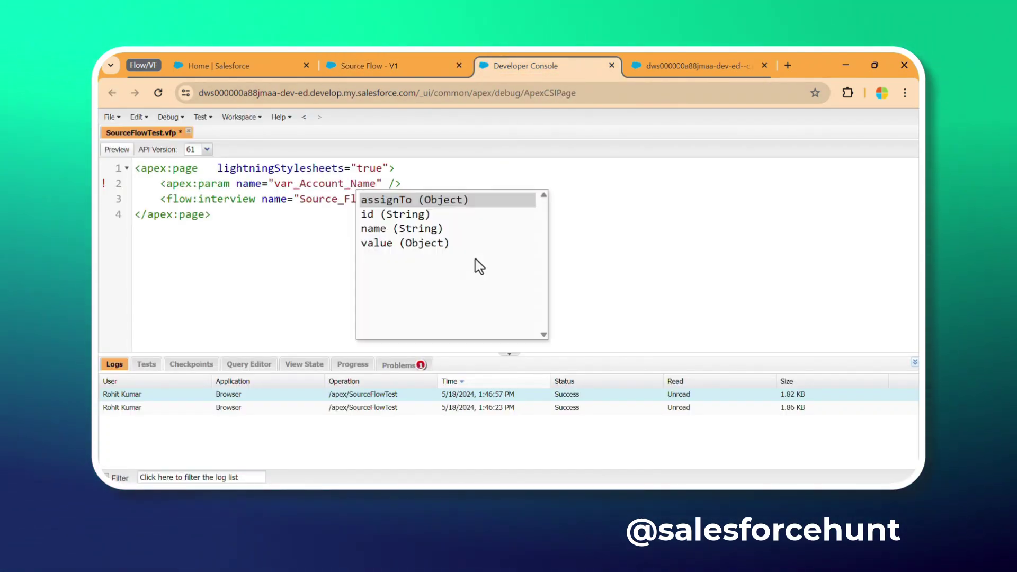
Give the Visualforce page a standardController of Account
key("Down")
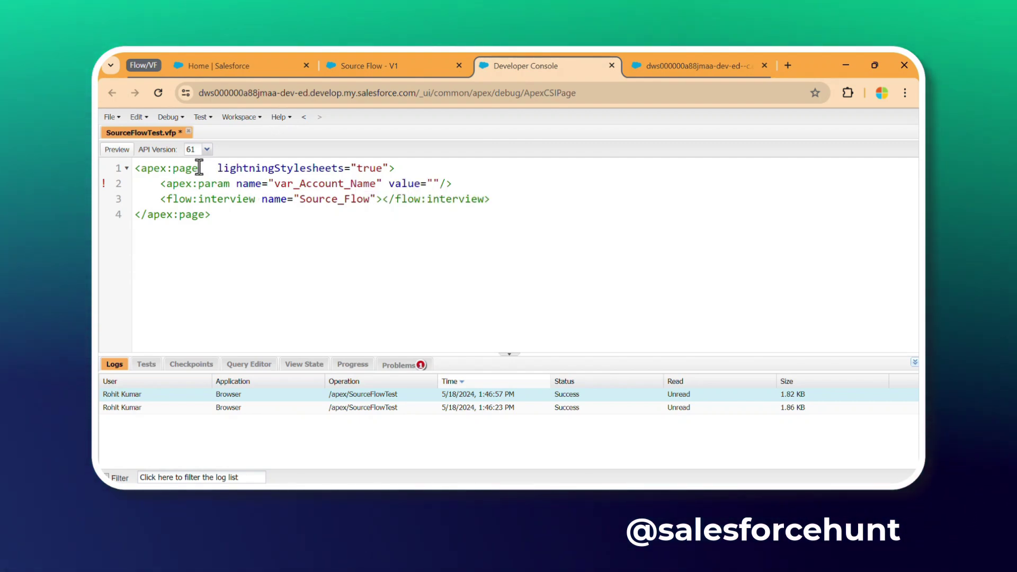
type("st")
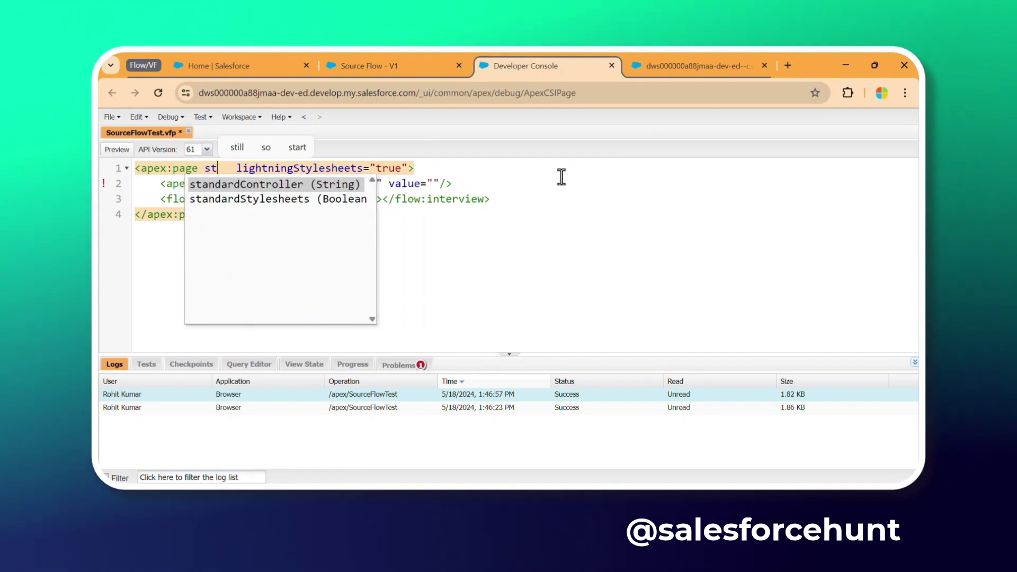
key("Return")
type("Acco")
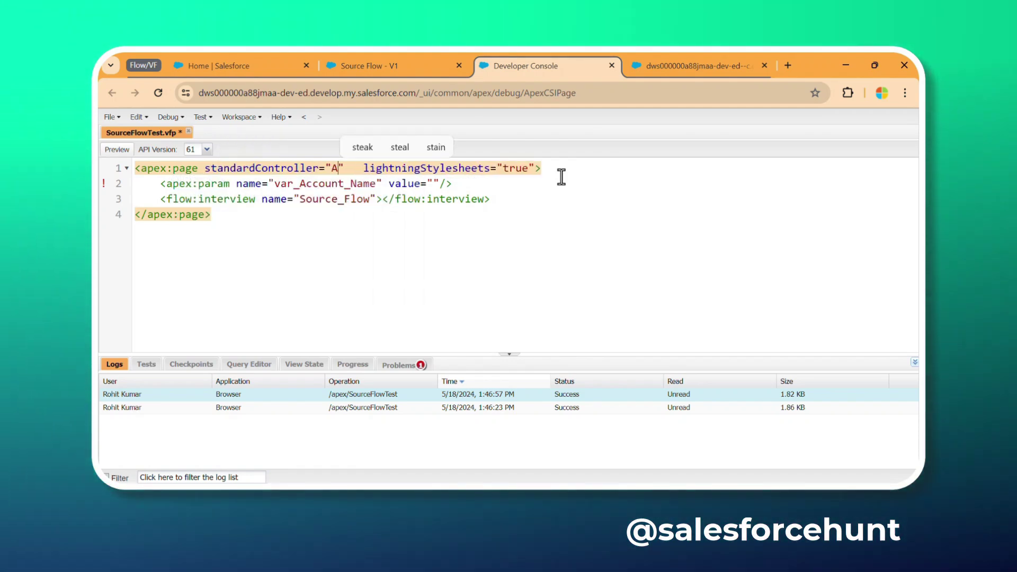
type("unt")
key("Right")
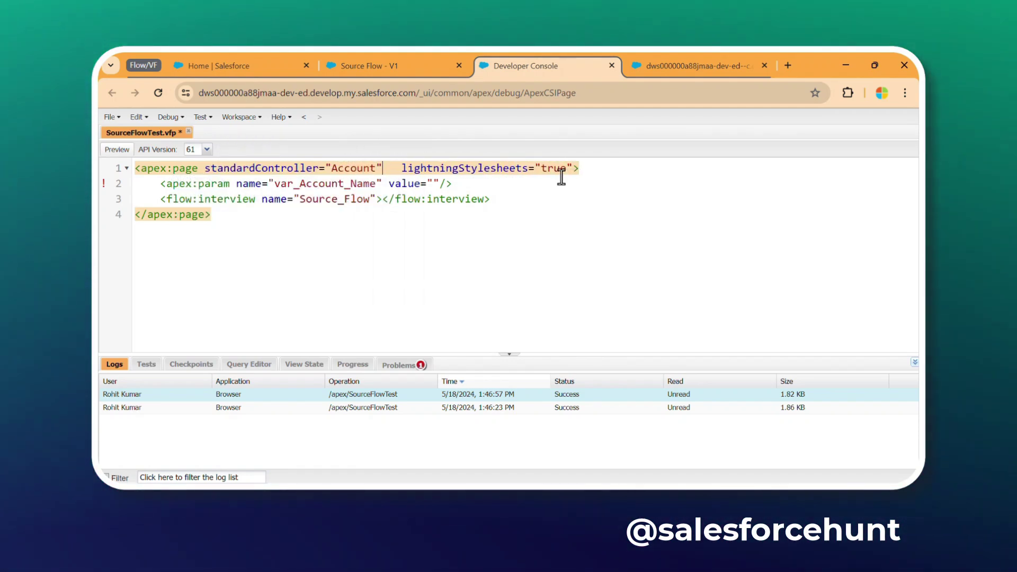
Set the param value to {!Account.Name}, save SourceFlowTest.vfp, and return to Setup Home
left_click(479, 189)
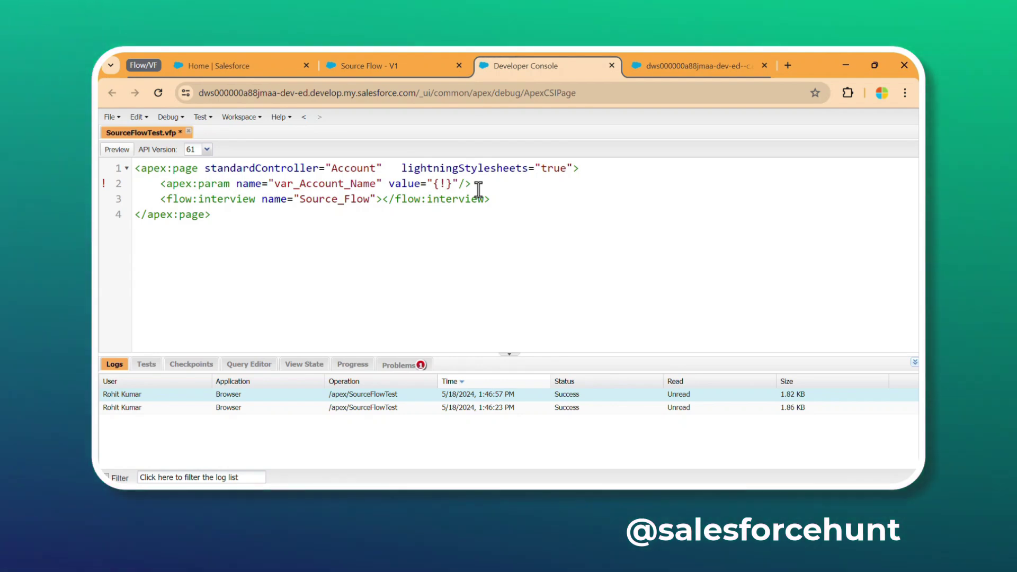
type("!Accou")
type("nt.Name")
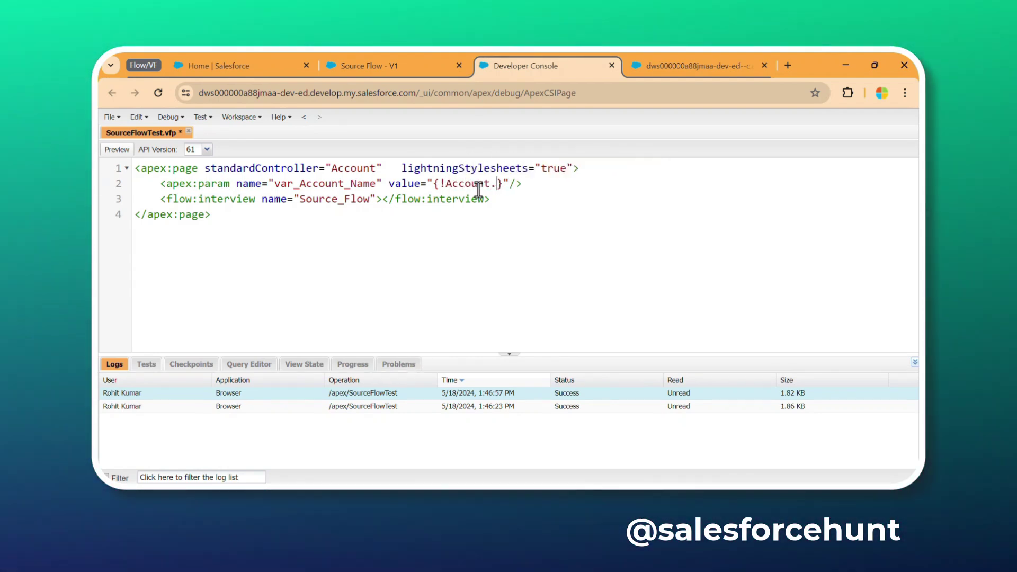
key("Right")
key("ctrl+s")
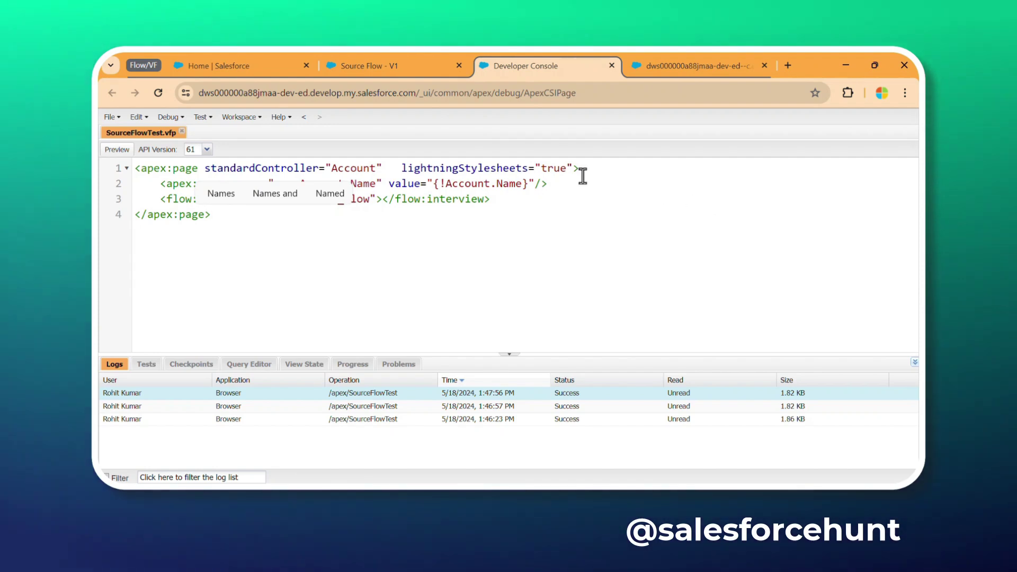
left_click(236, 66)
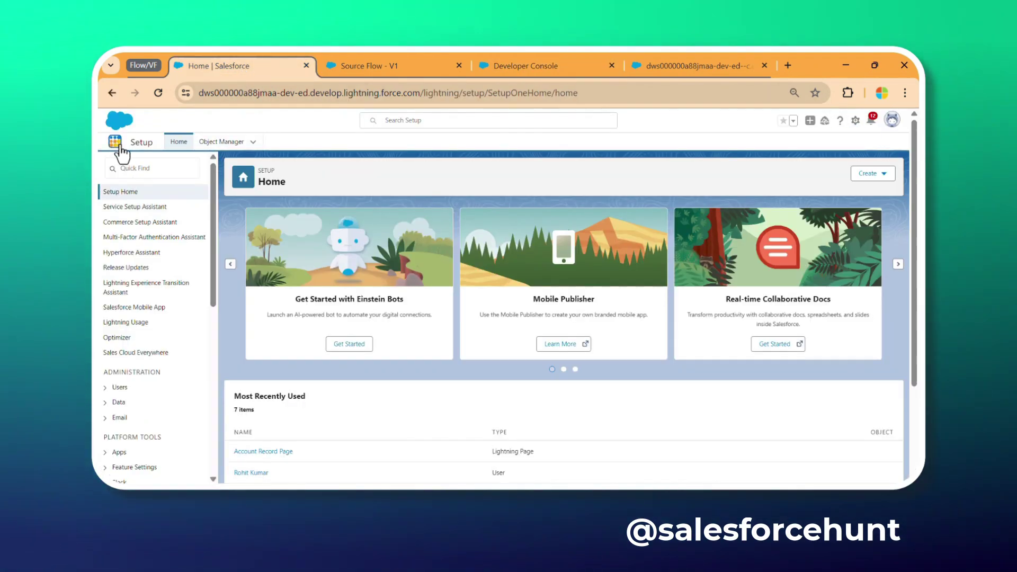
Find Accounts in the App Launcher with 'ac' and open it in a new tab
type("acc")
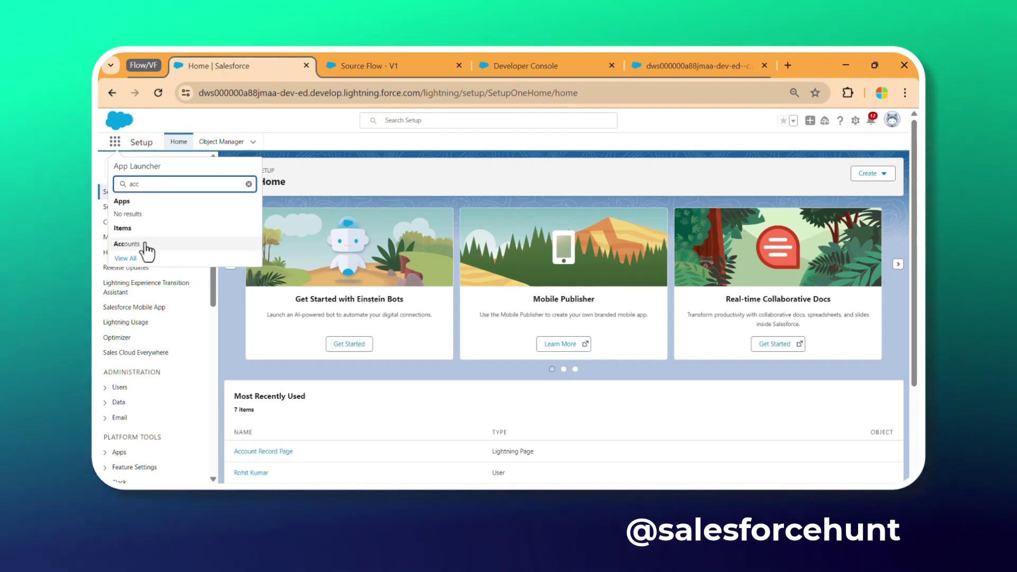
right_click(149, 244)
left_click(191, 256)
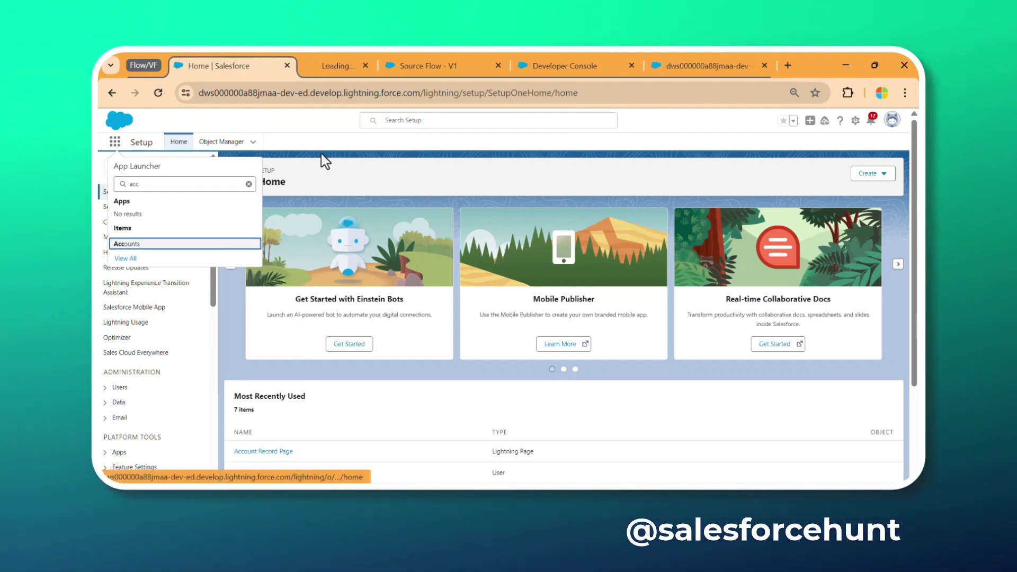
left_click(359, 66)
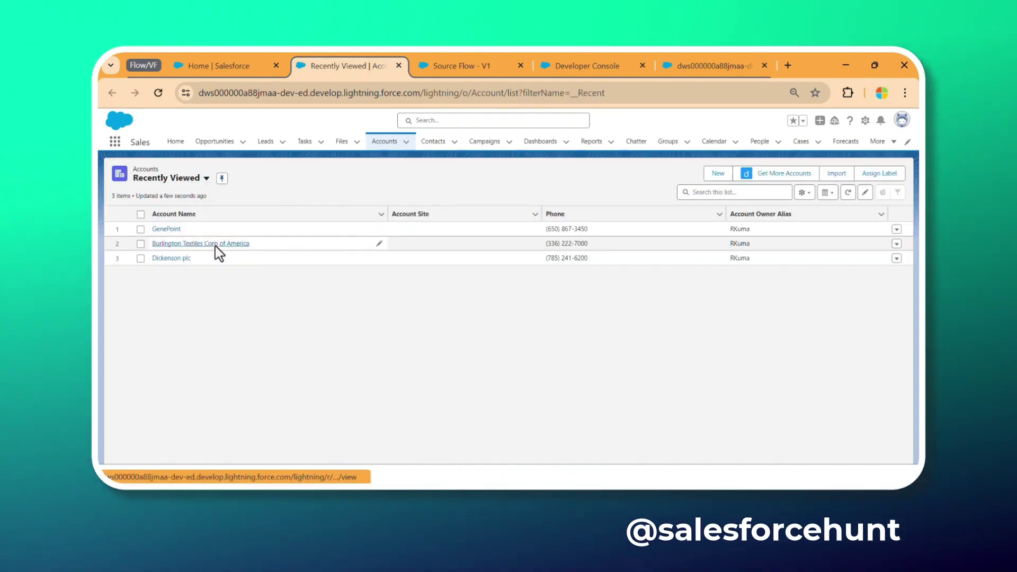
Open the GenePoint account's Details and jump to the Account object in Object Manager
left_click(183, 232)
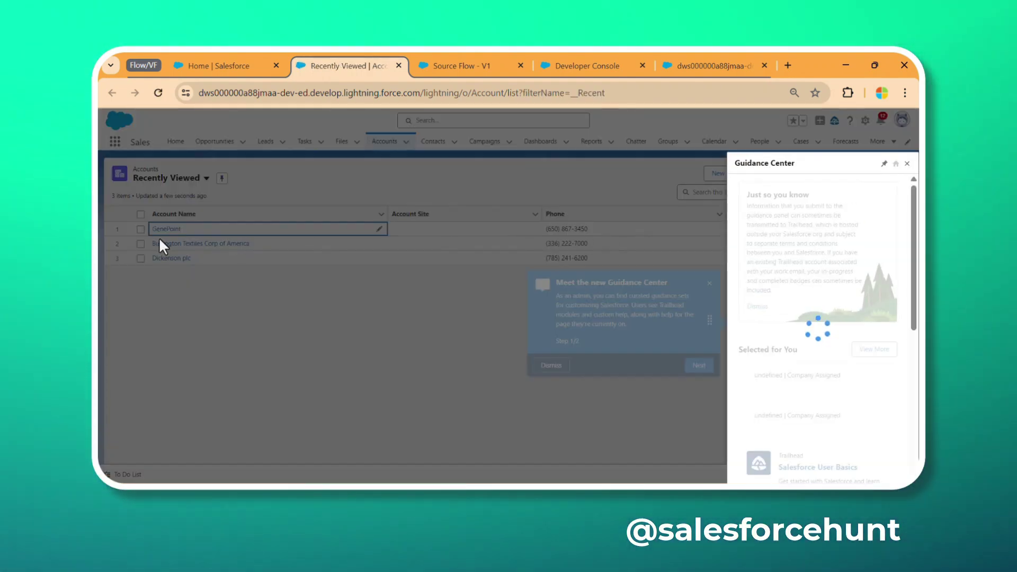
left_click(158, 243)
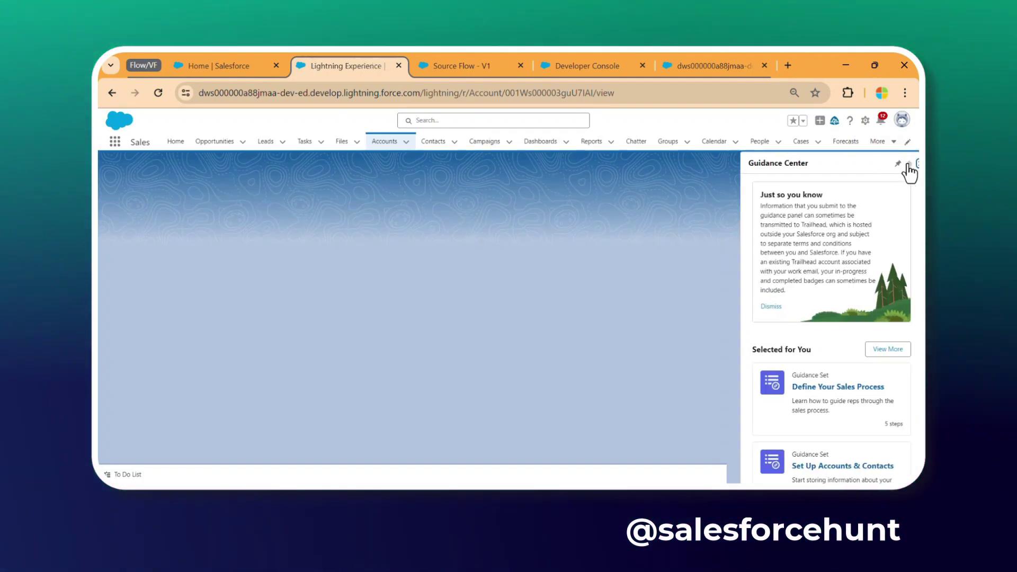
left_click(907, 166)
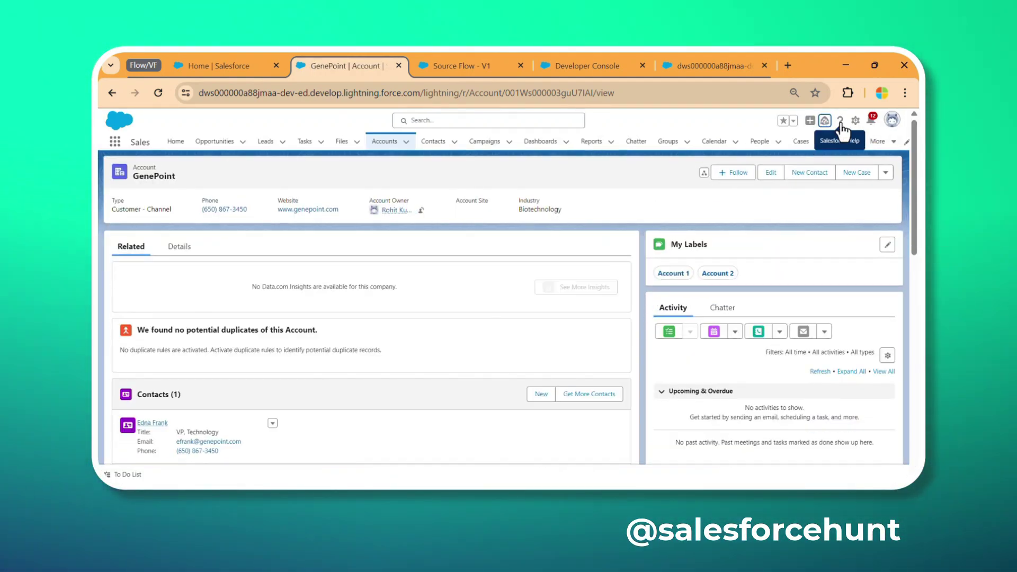
left_click(187, 247)
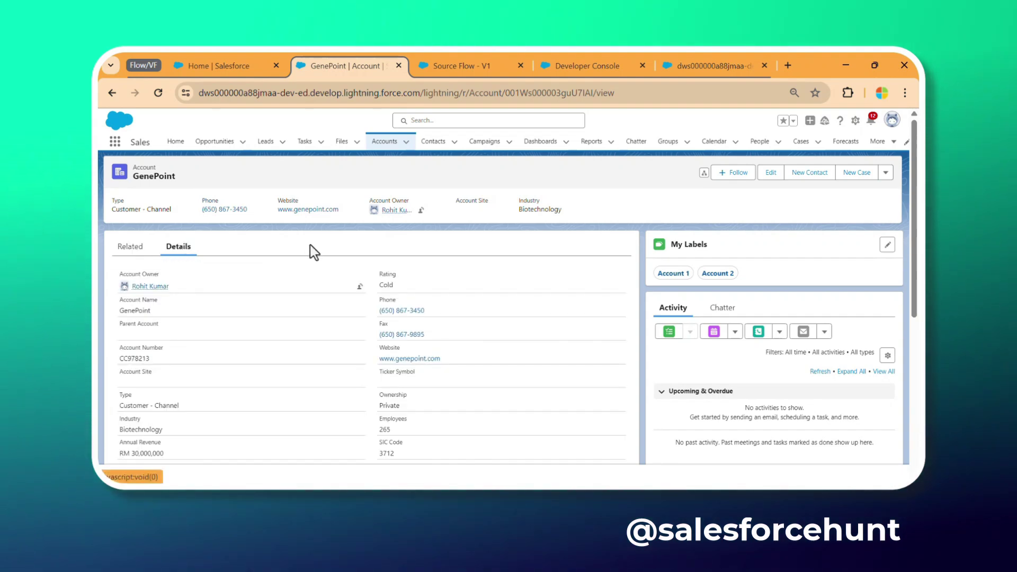
left_click(855, 121)
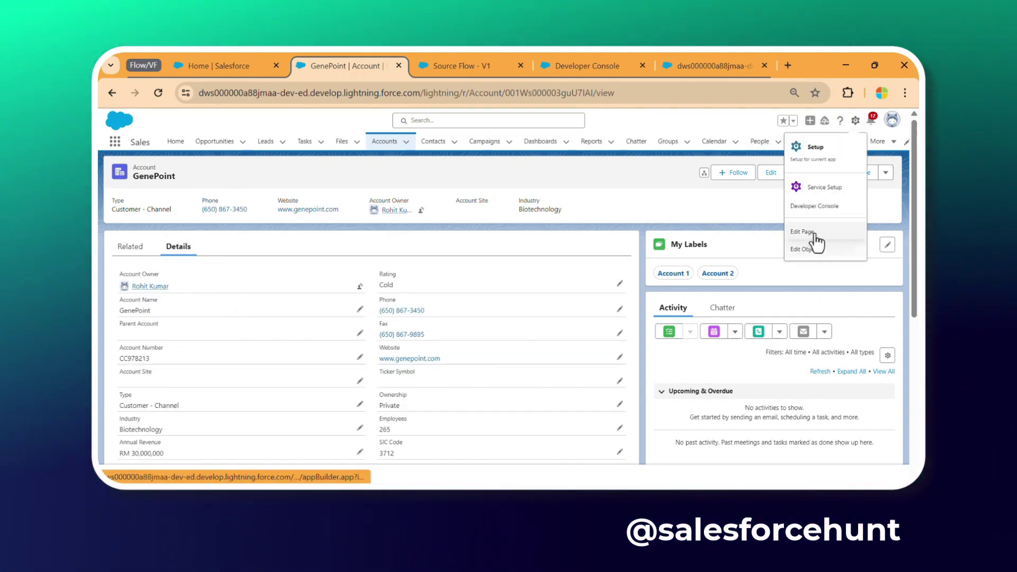
left_click(813, 251)
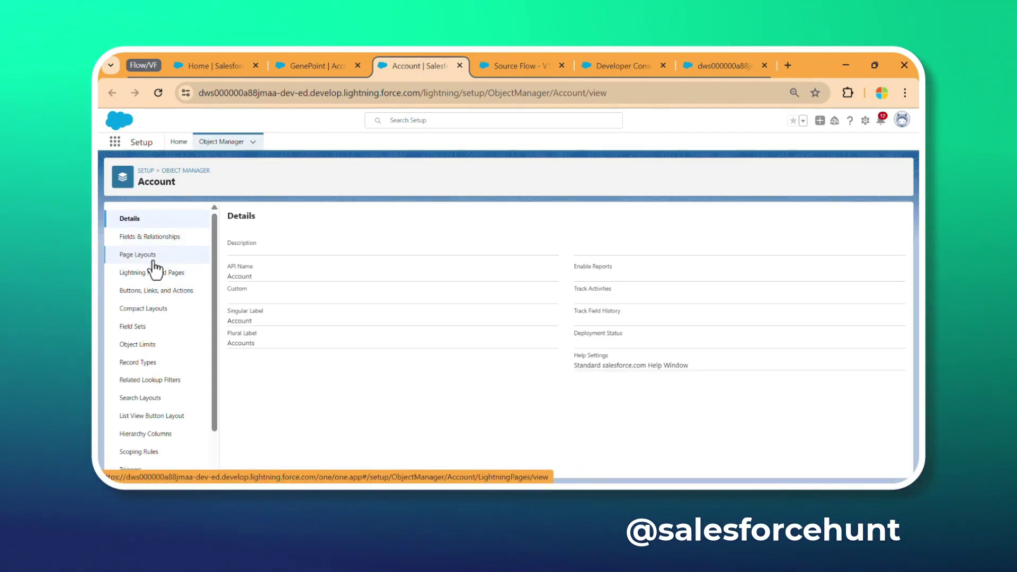
Place the SourceFlowTest Visualforce page into the Account Layout's Account Information section
left_click(148, 256)
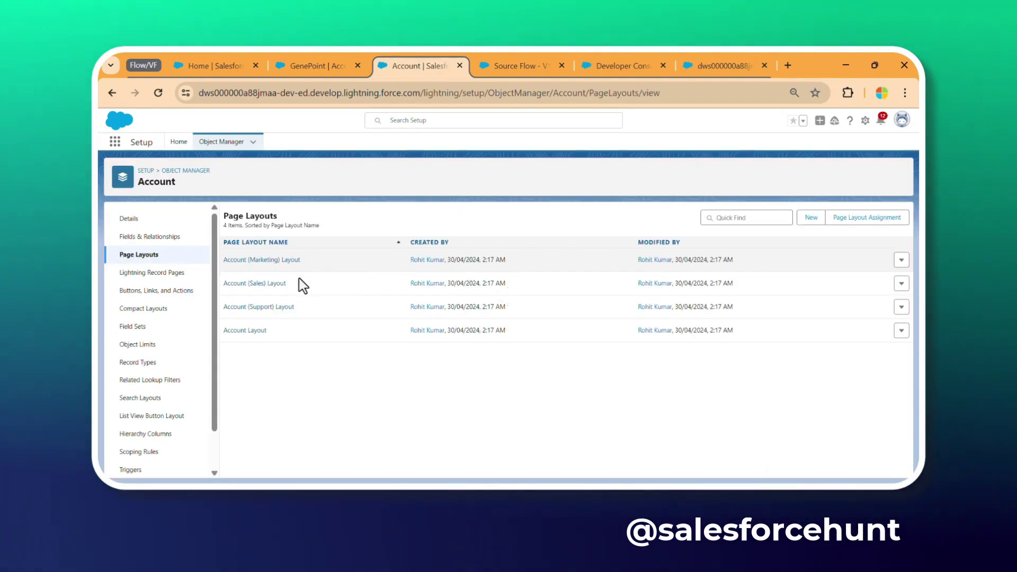
left_click(245, 331)
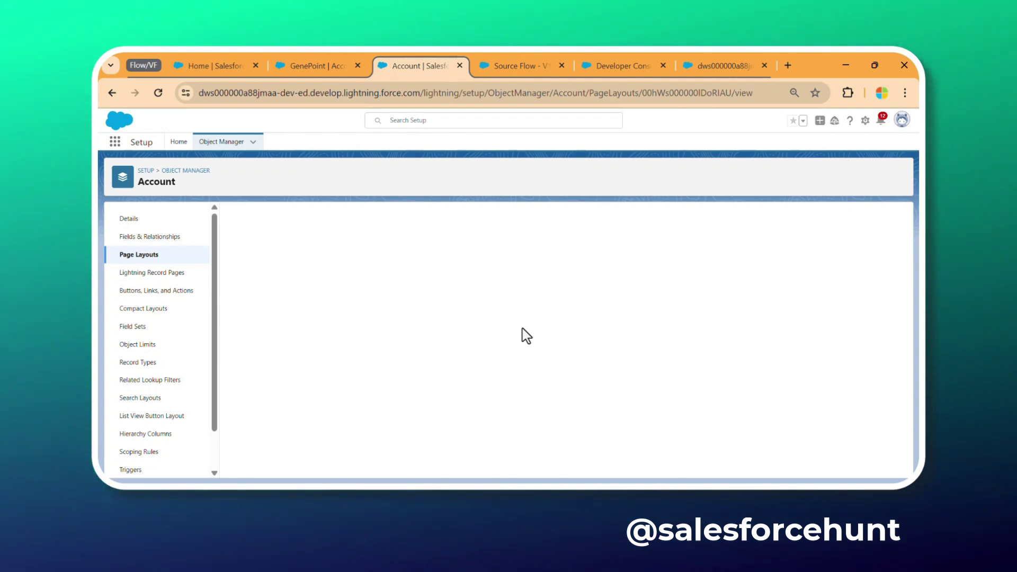
scroll(293, 280, "down", 3)
left_click(264, 291)
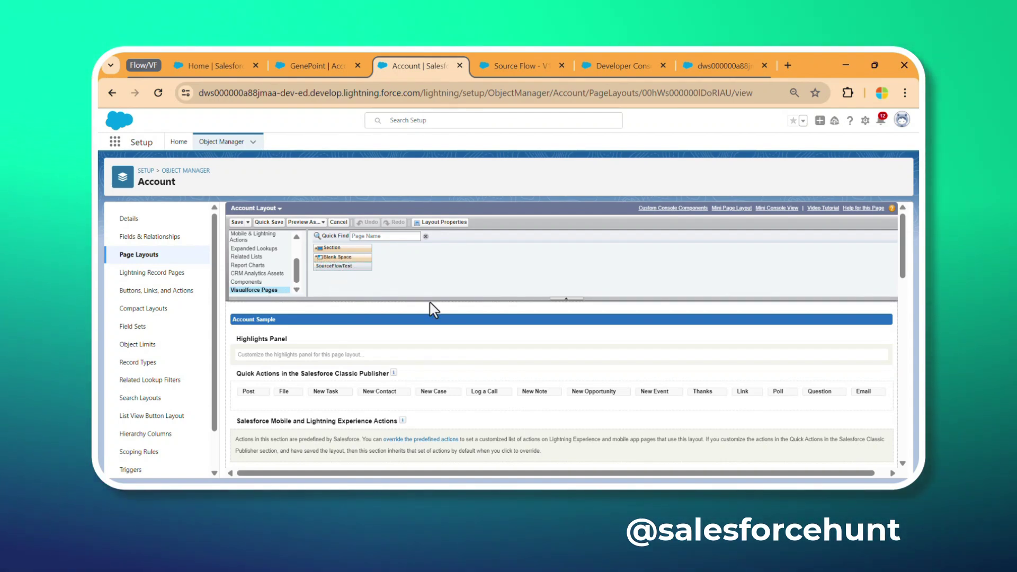
scroll(406, 334, "down", 6)
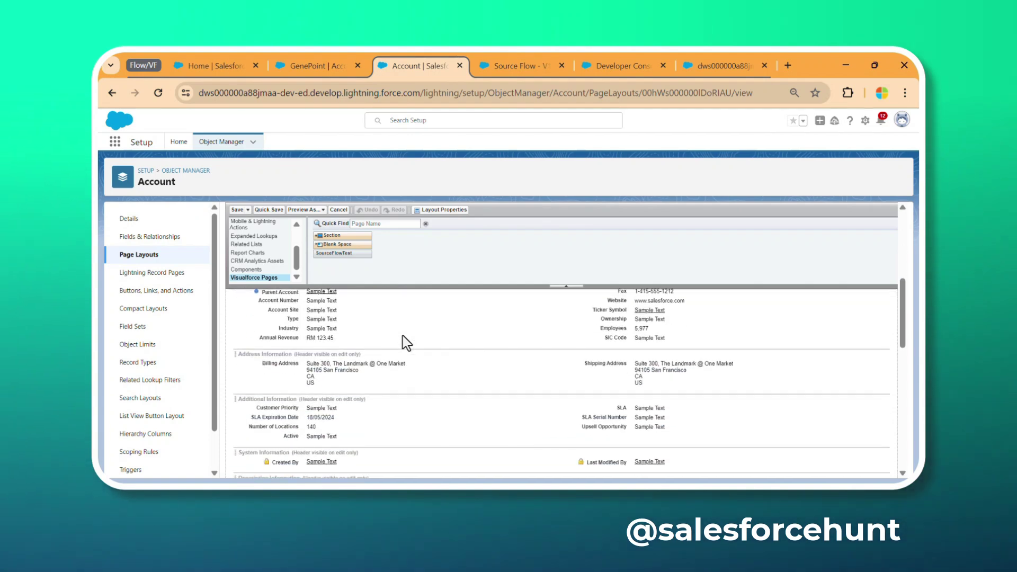
left_click_drag(345, 253, 345, 336)
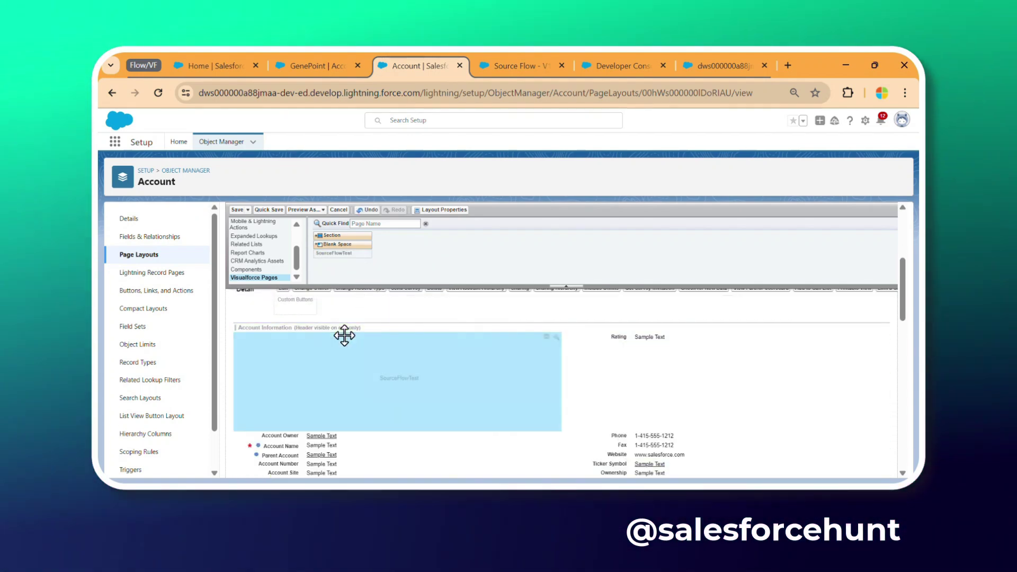
Give the embedded page scrollbars, a visible label and 400 px height, then save the layout
left_click(556, 338)
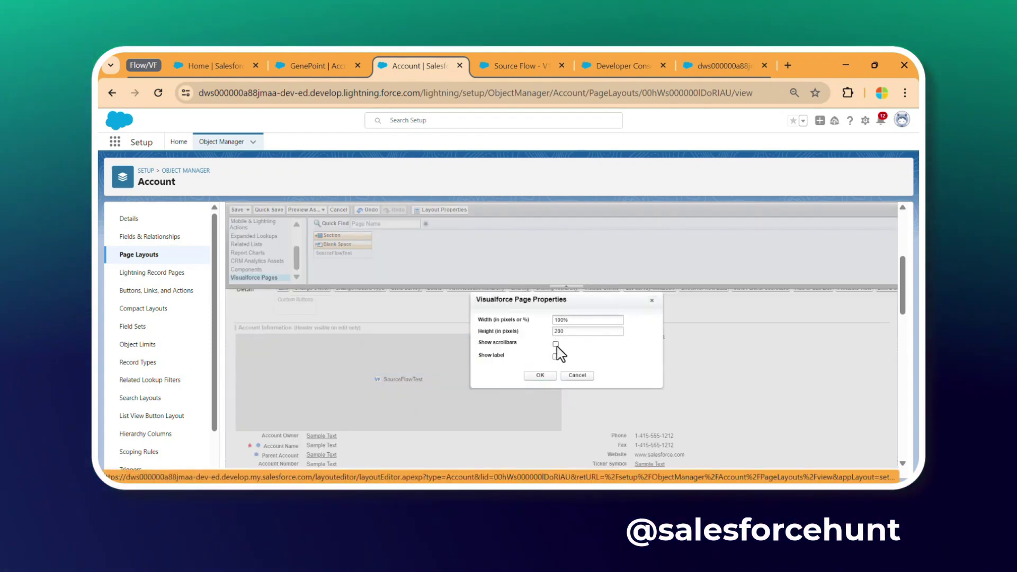
left_click(555, 344)
left_click(555, 356)
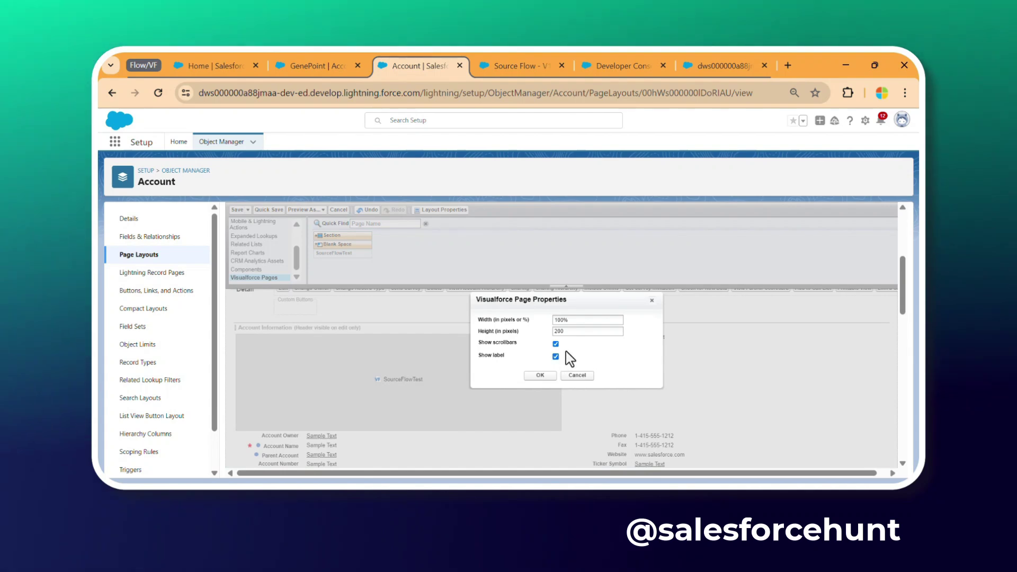
left_click_drag(574, 329, 529, 341)
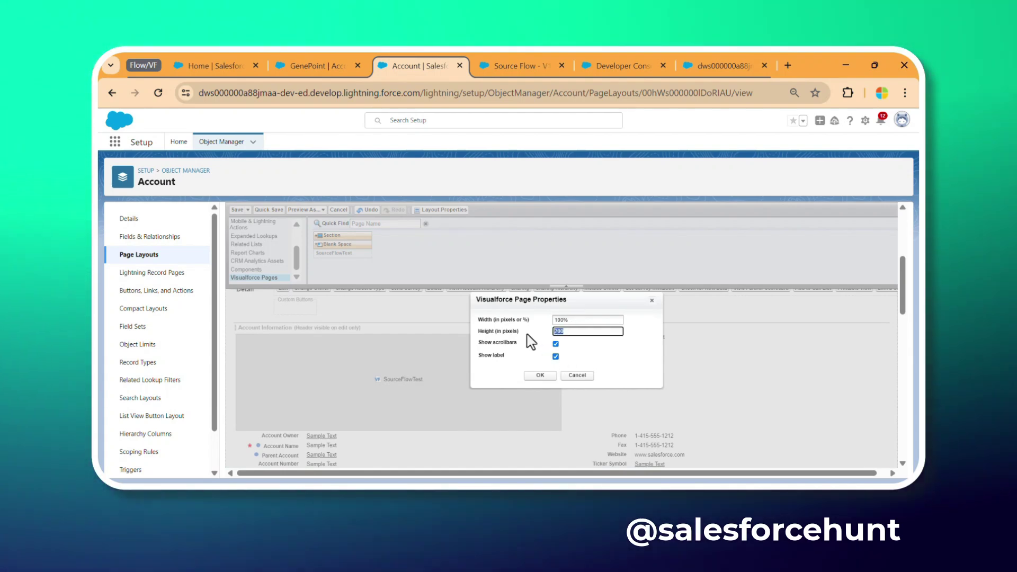
type("4")
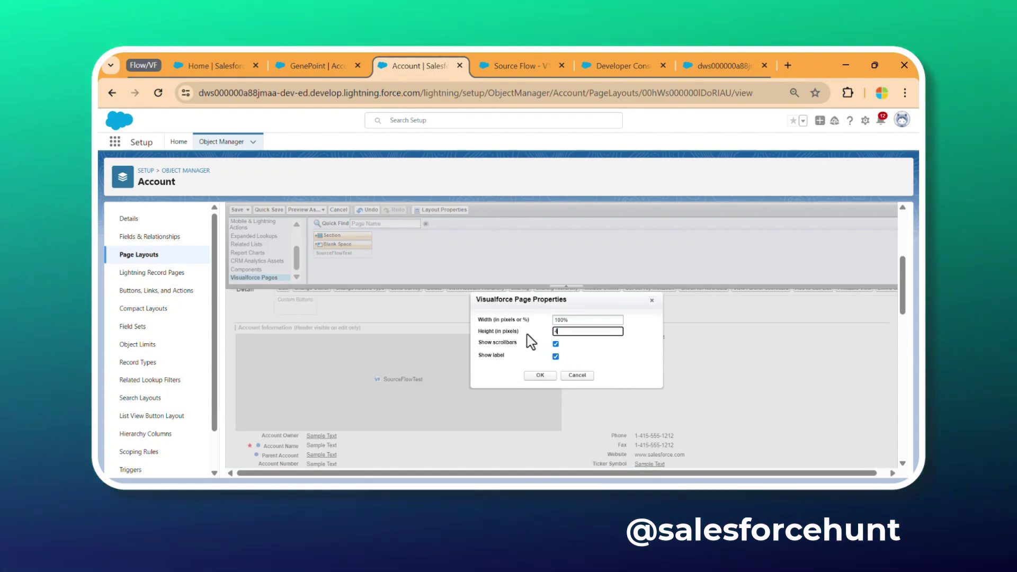
type("00")
left_click(531, 375)
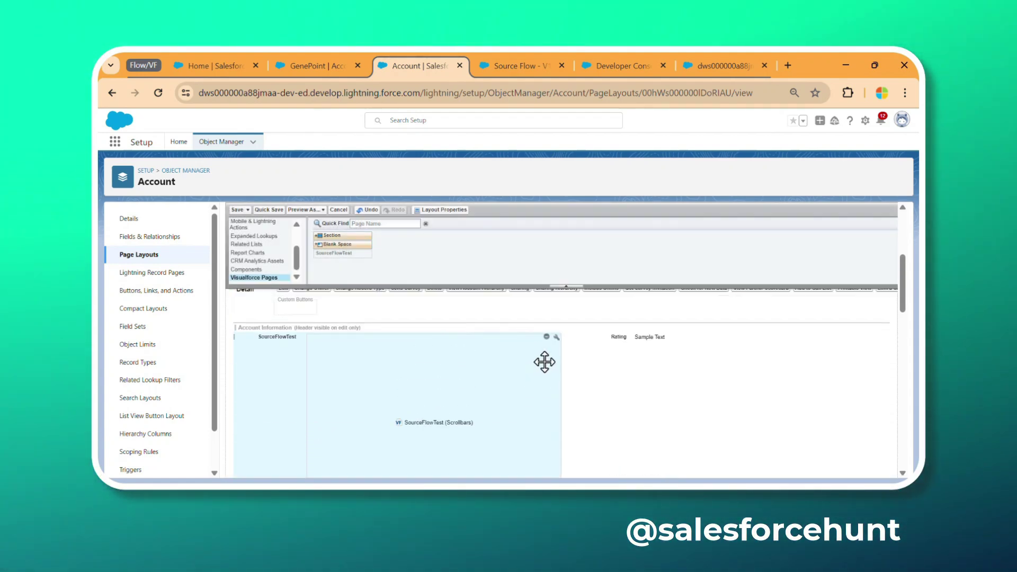
left_click(237, 210)
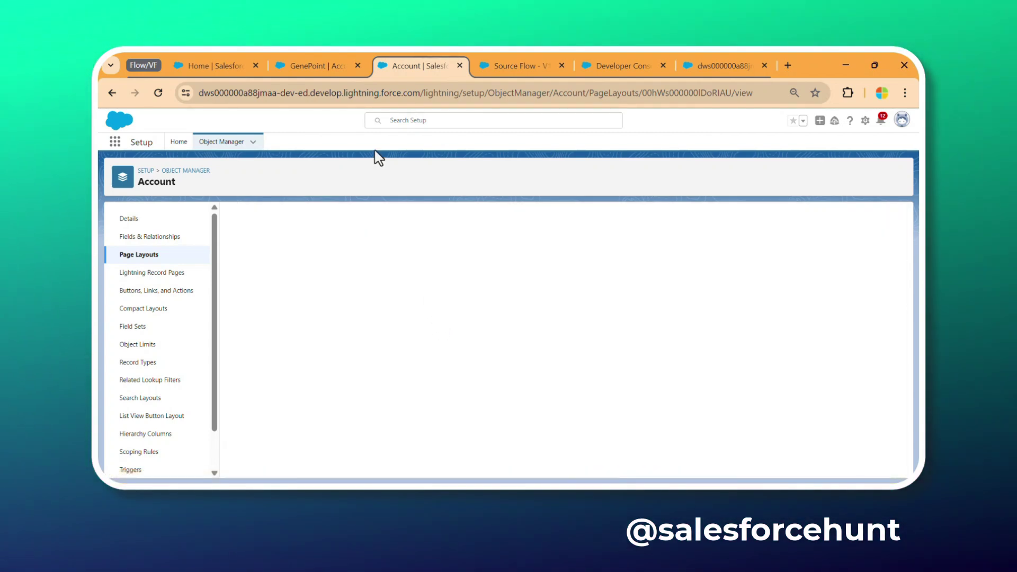
Insert {!var_Account_Name} below Screen1's welcome text and save Source Flow
left_click(311, 66)
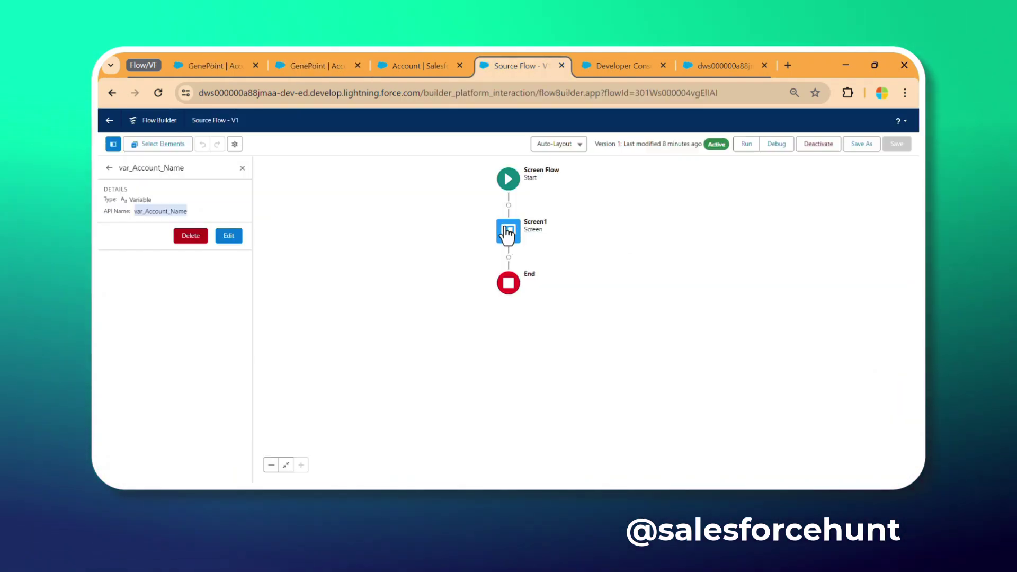
double_click(507, 233)
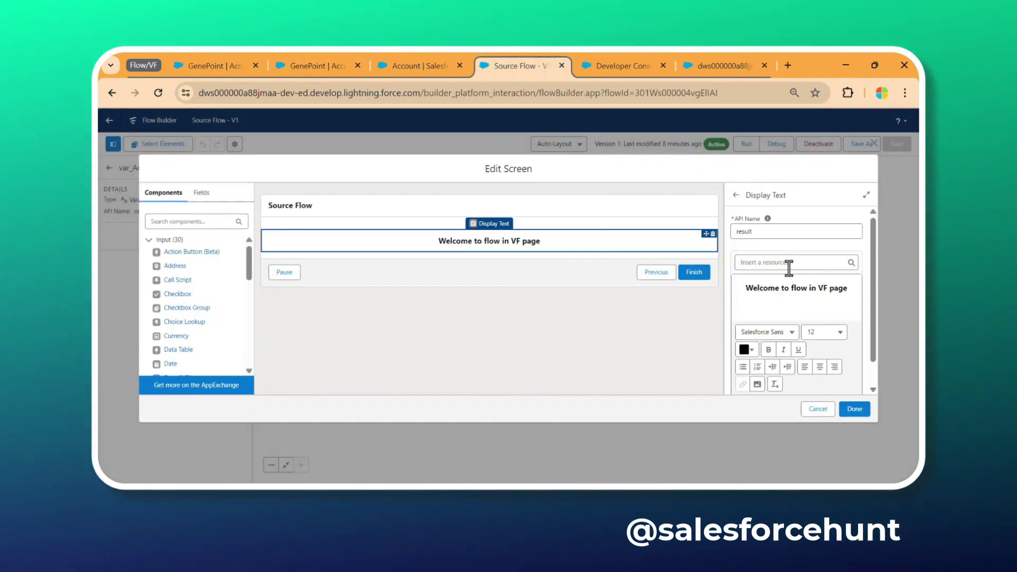
left_click(853, 290)
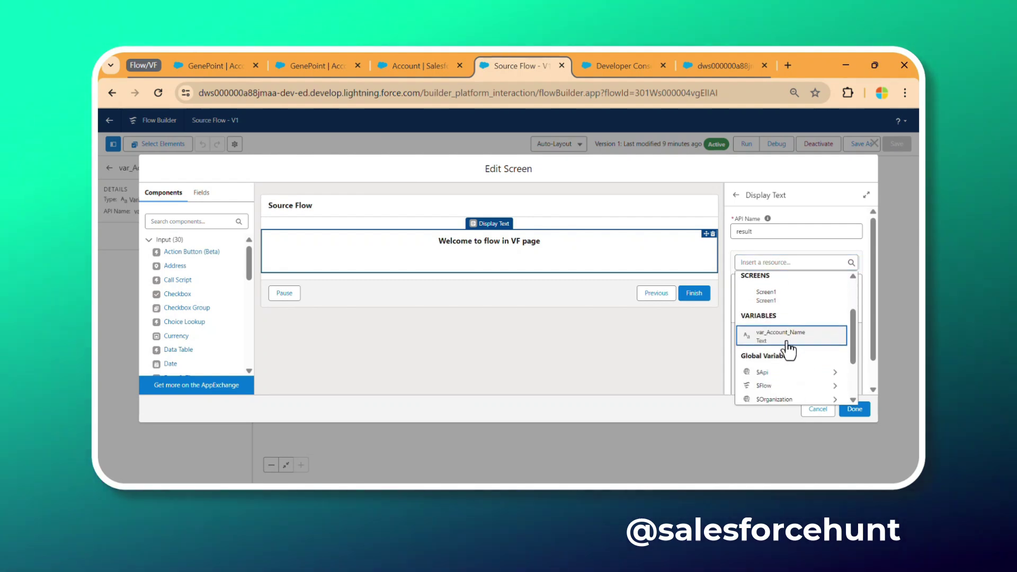
left_click(787, 335)
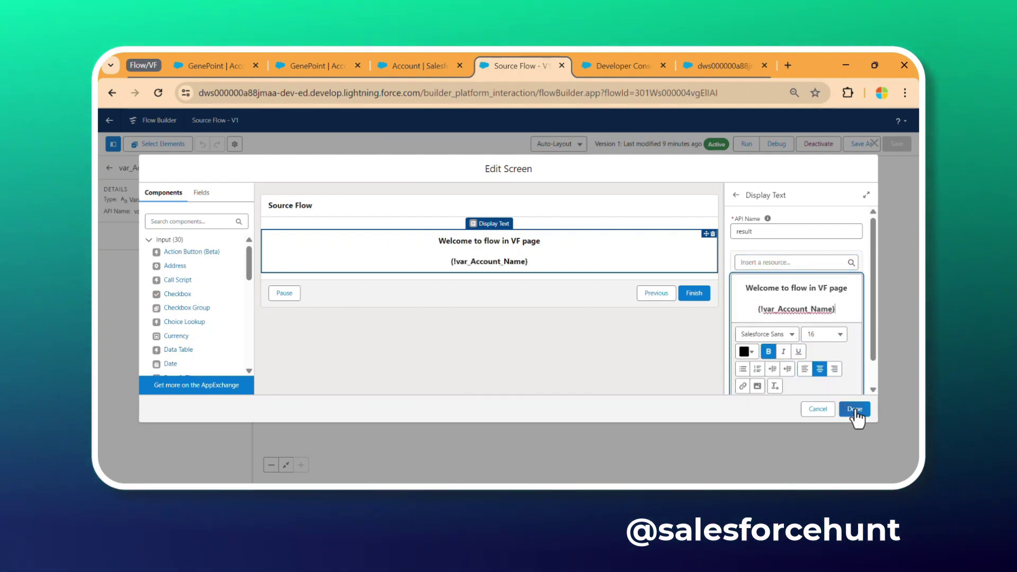
left_click(856, 410)
left_click(862, 144)
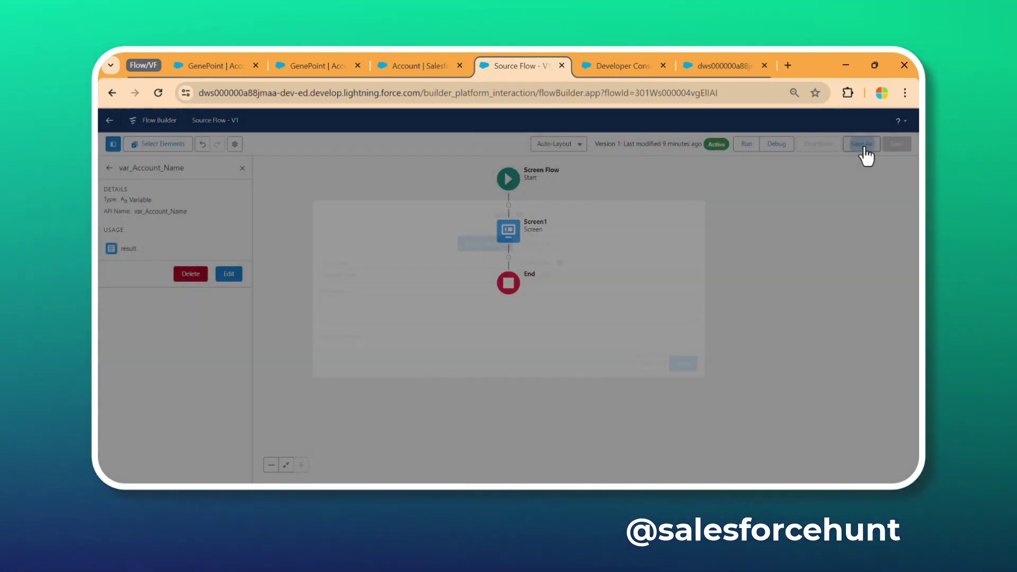
left_click(692, 368)
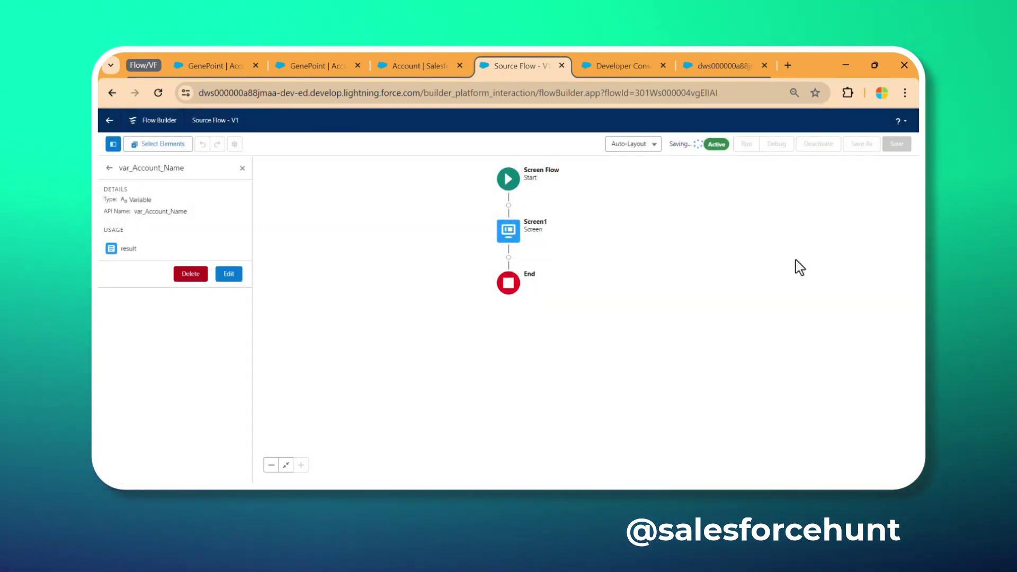